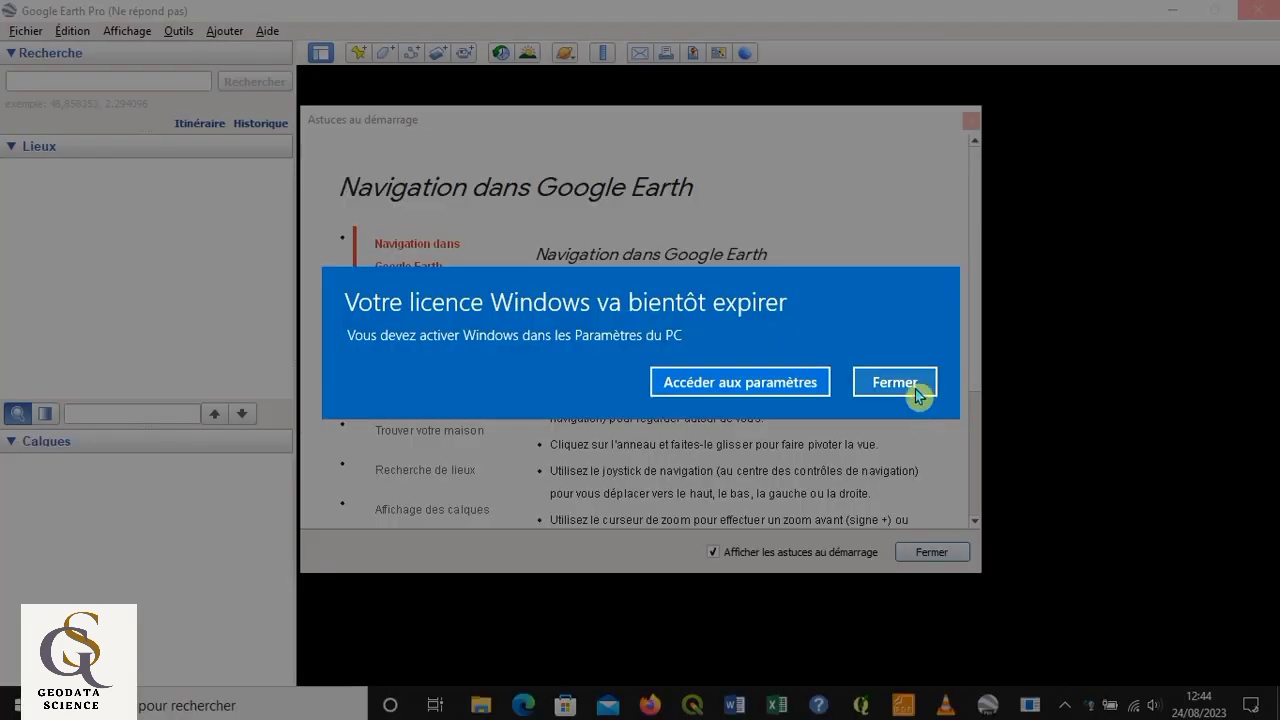
- Dismiss the Windows licence notice and startup tips, and search for the place FLEUVE MONO
{"action": "left_click", "coordinate": [918, 391]}
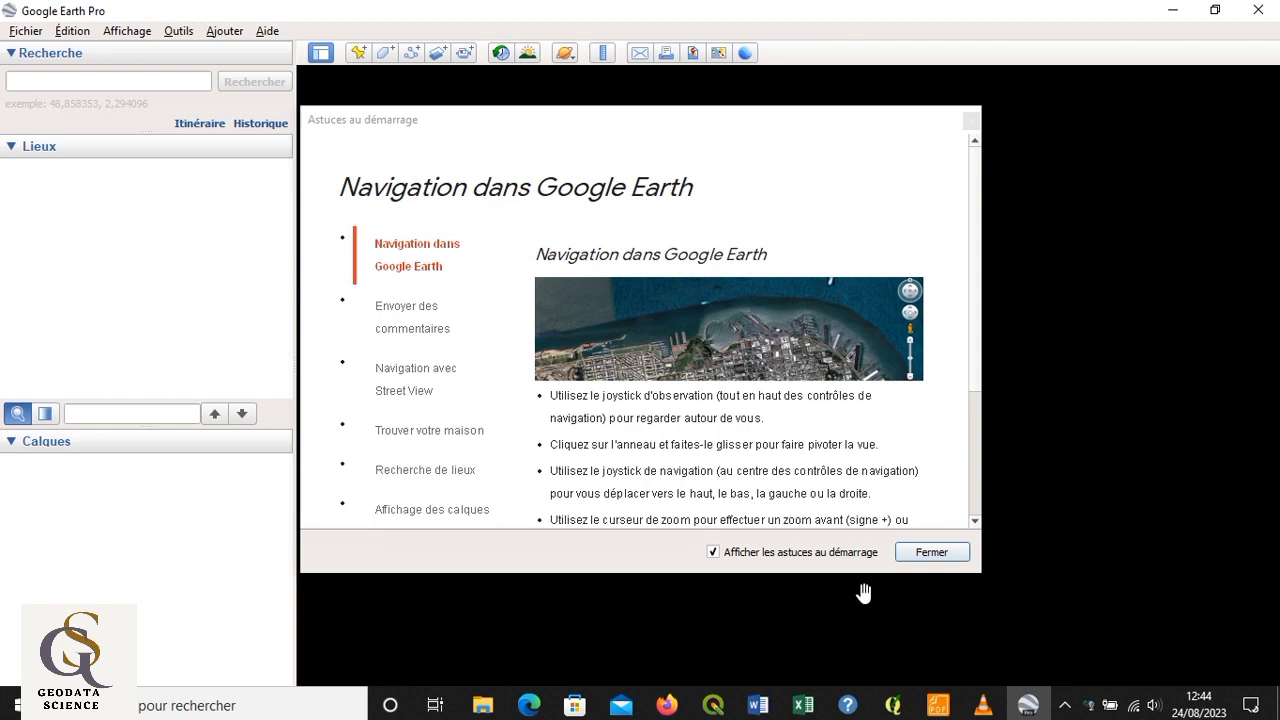
{"action": "left_click", "coordinate": [930, 552]}
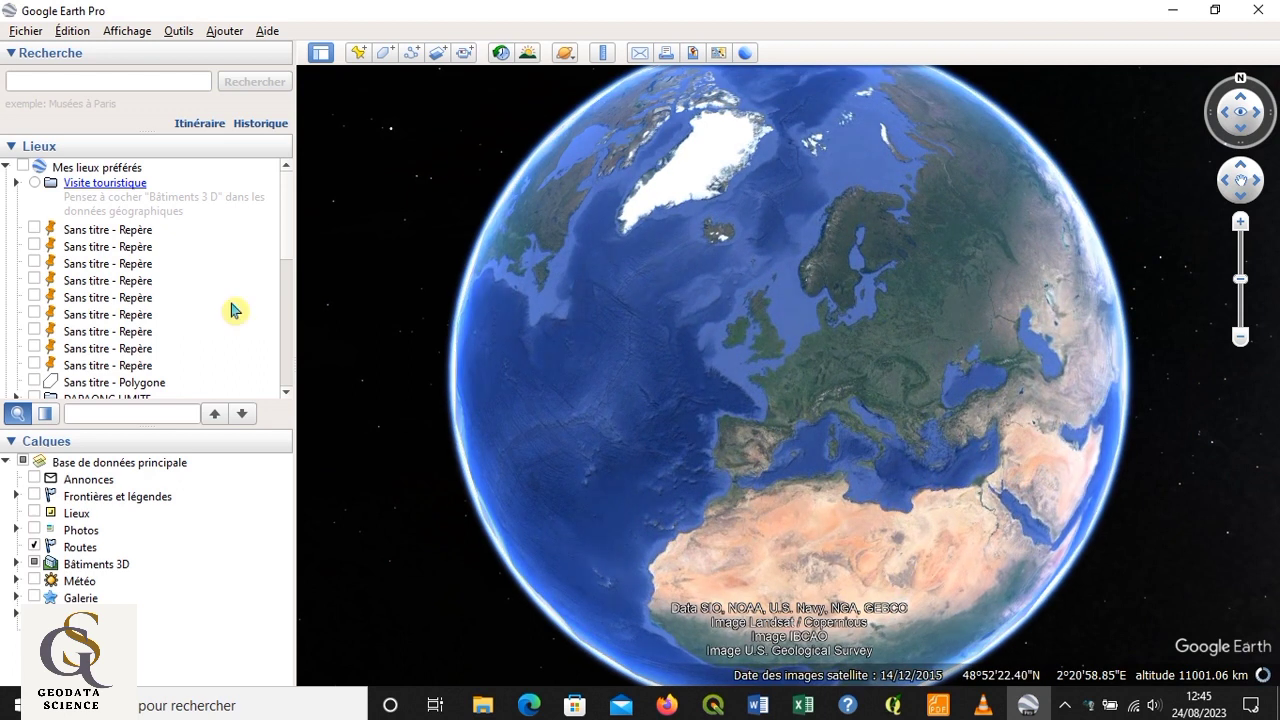
{"action": "left_click", "coordinate": [81, 85]}
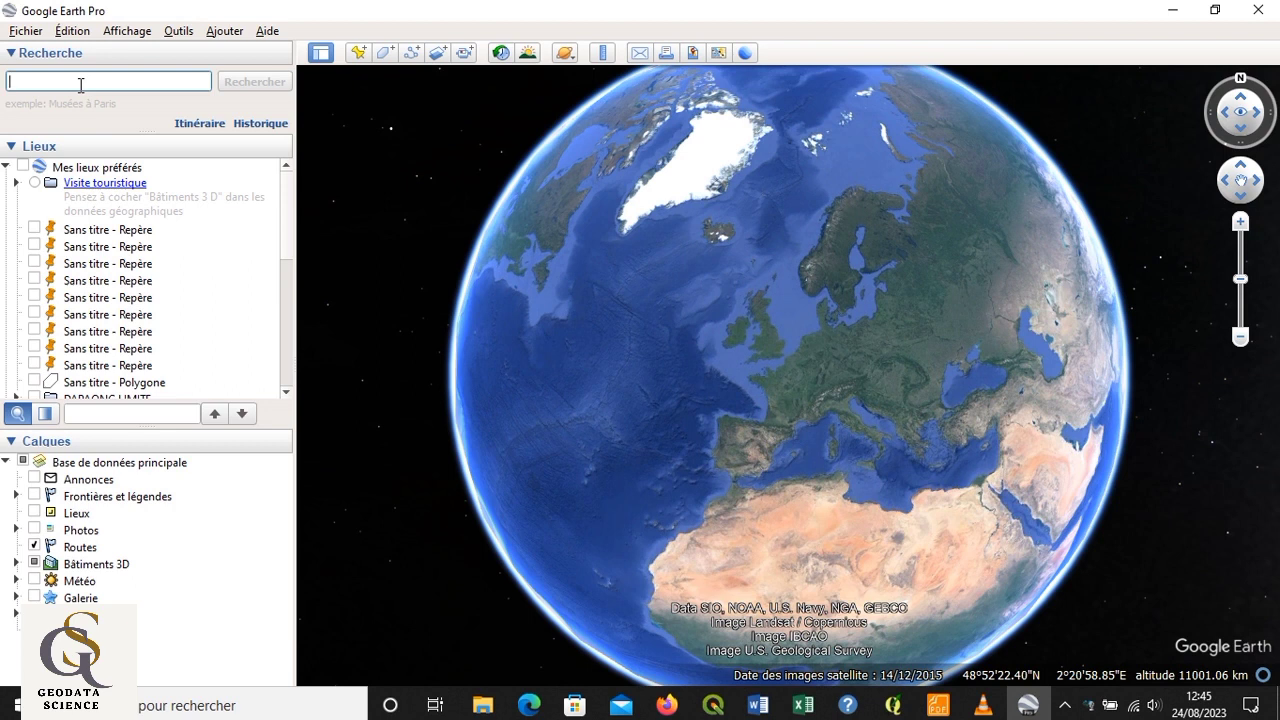
{"action": "type", "text": "FLEUVE "}
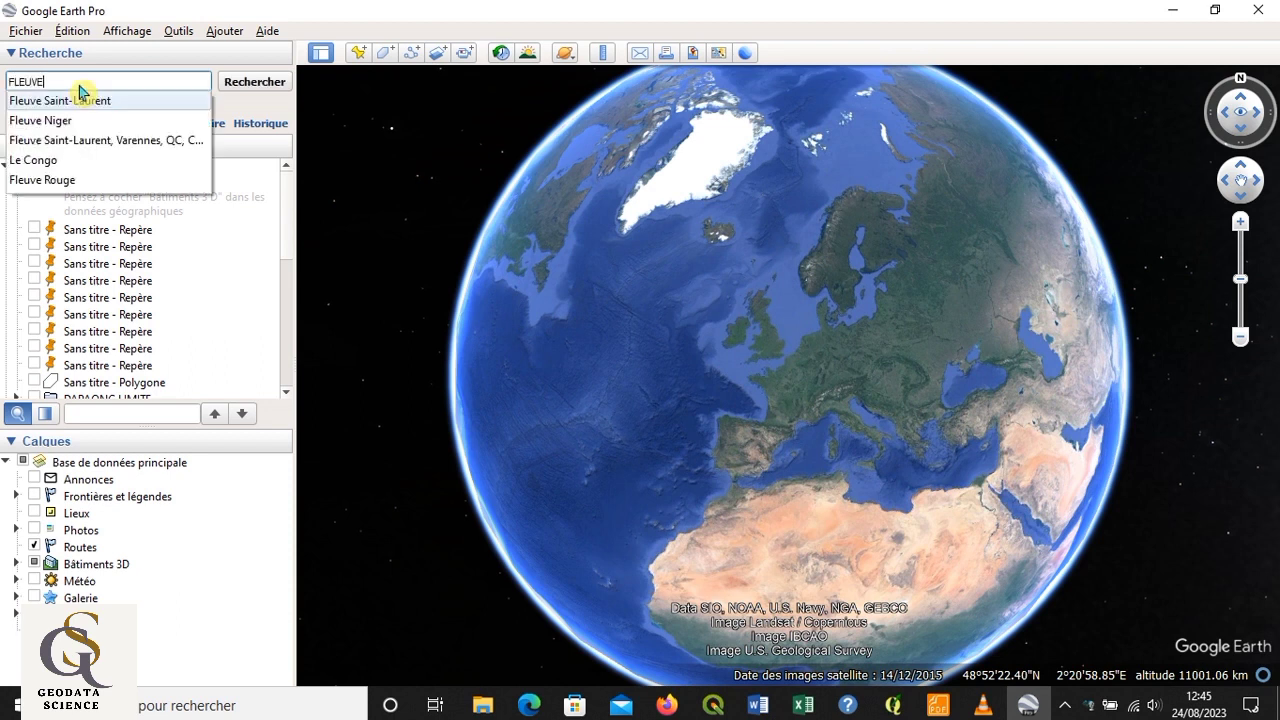
{"action": "type", "text": "MO"}
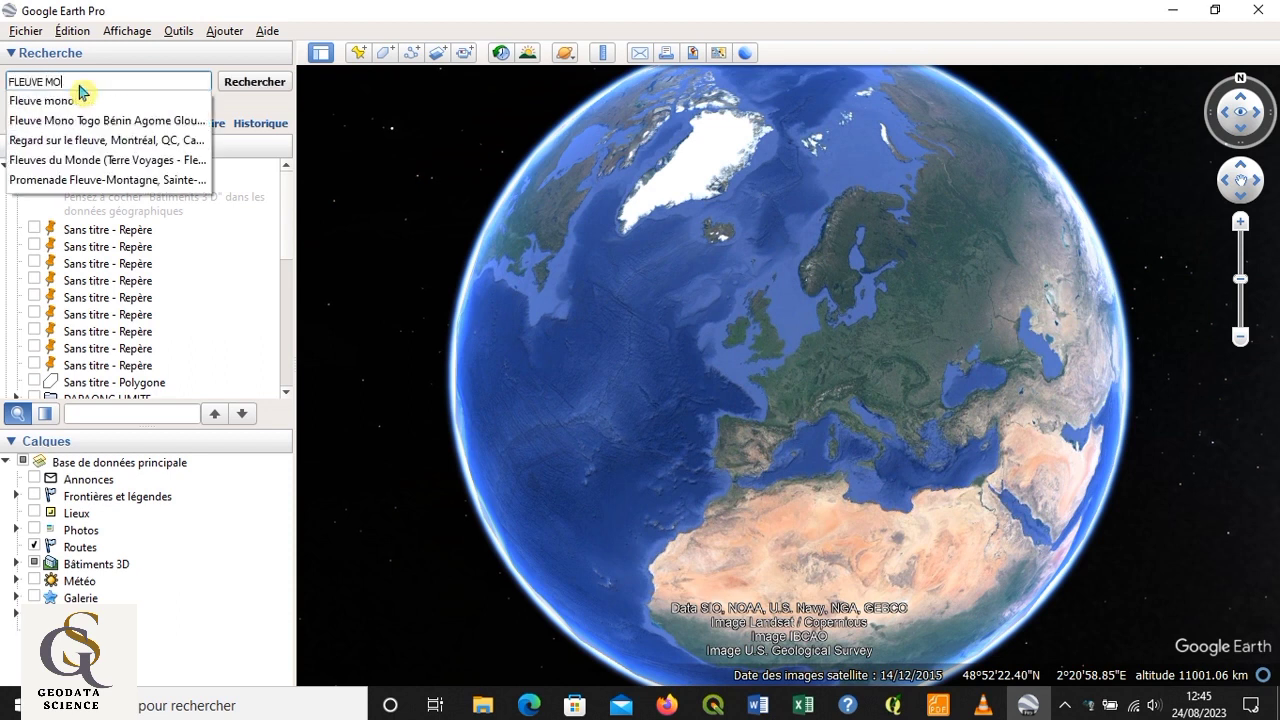
{"action": "type", "text": "NO"}
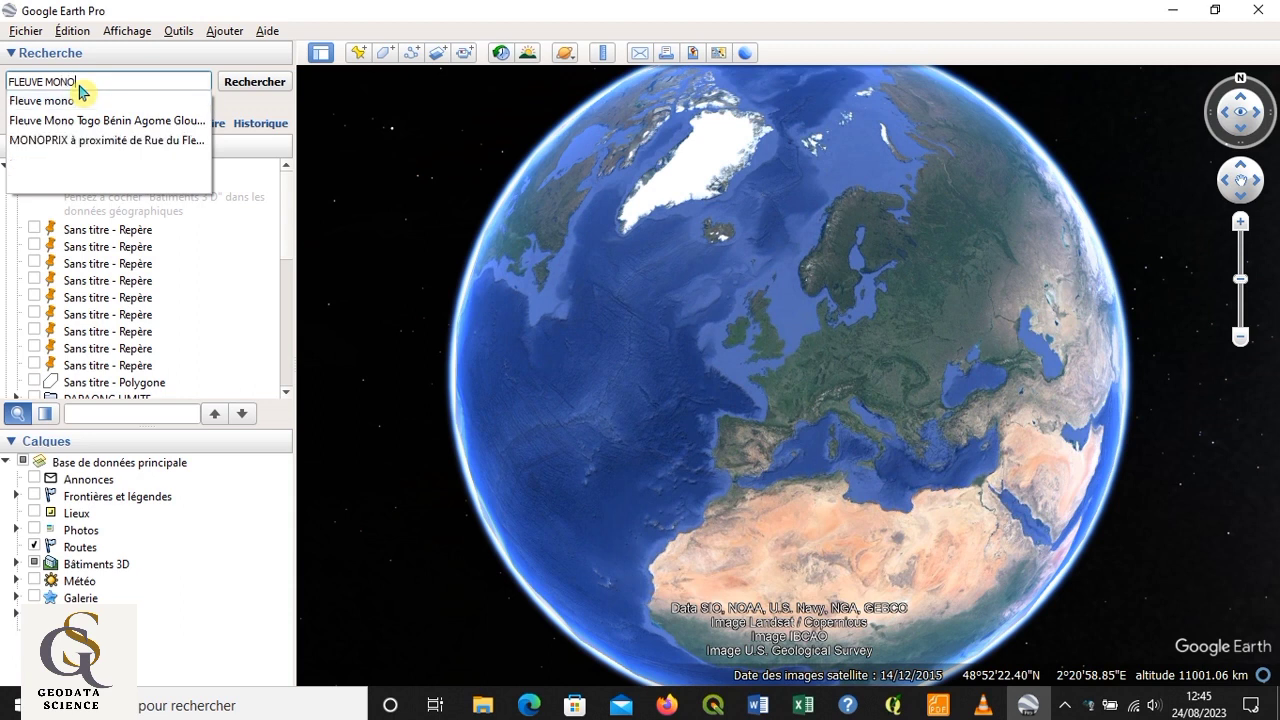
{"action": "left_click", "coordinate": [258, 84]}
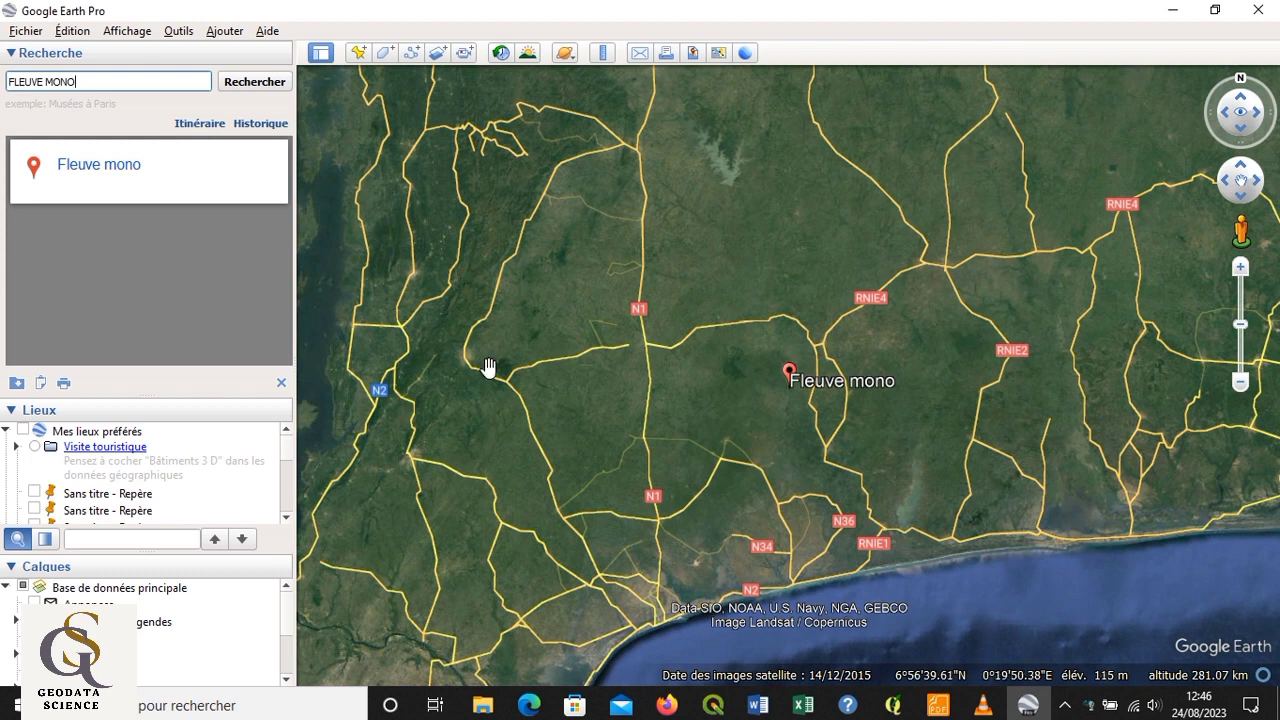
- Examine the river course and its banks around the Fleuve mono marker, both close up and from farther out
{"action": "scroll", "coordinate": [796, 393], "scroll_direction": "up", "scroll_amount": 1}
{"action": "scroll", "coordinate": [796, 393], "scroll_direction": "up", "scroll_amount": 5}
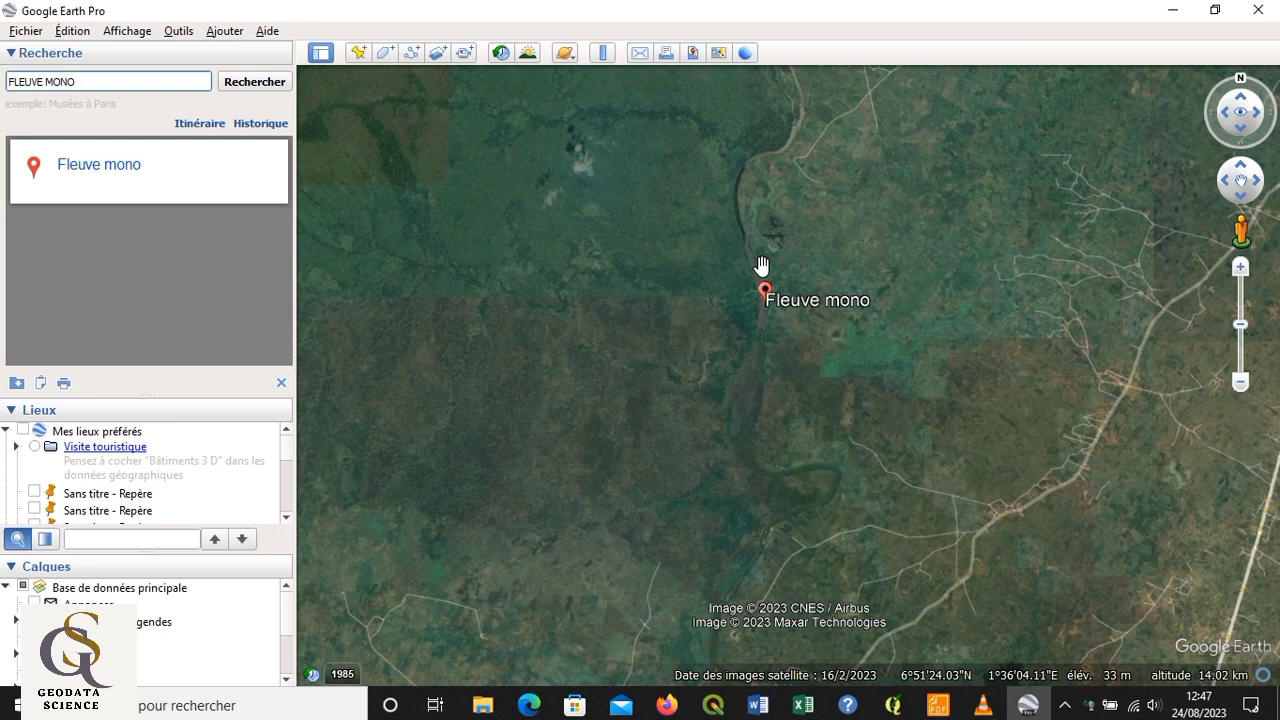
{"action": "left_click", "coordinate": [766, 293]}
{"action": "scroll", "coordinate": [768, 305], "scroll_direction": "up", "scroll_amount": 5}
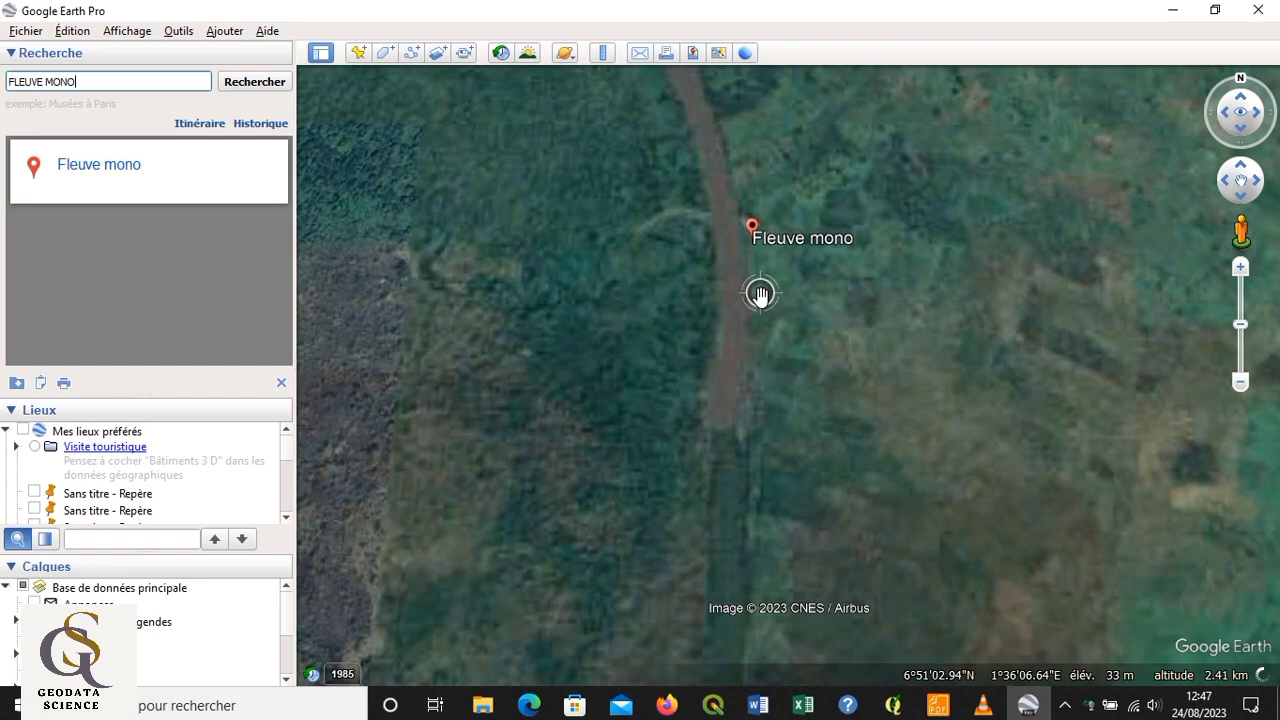
{"action": "scroll", "coordinate": [762, 290], "scroll_direction": "up", "scroll_amount": 2}
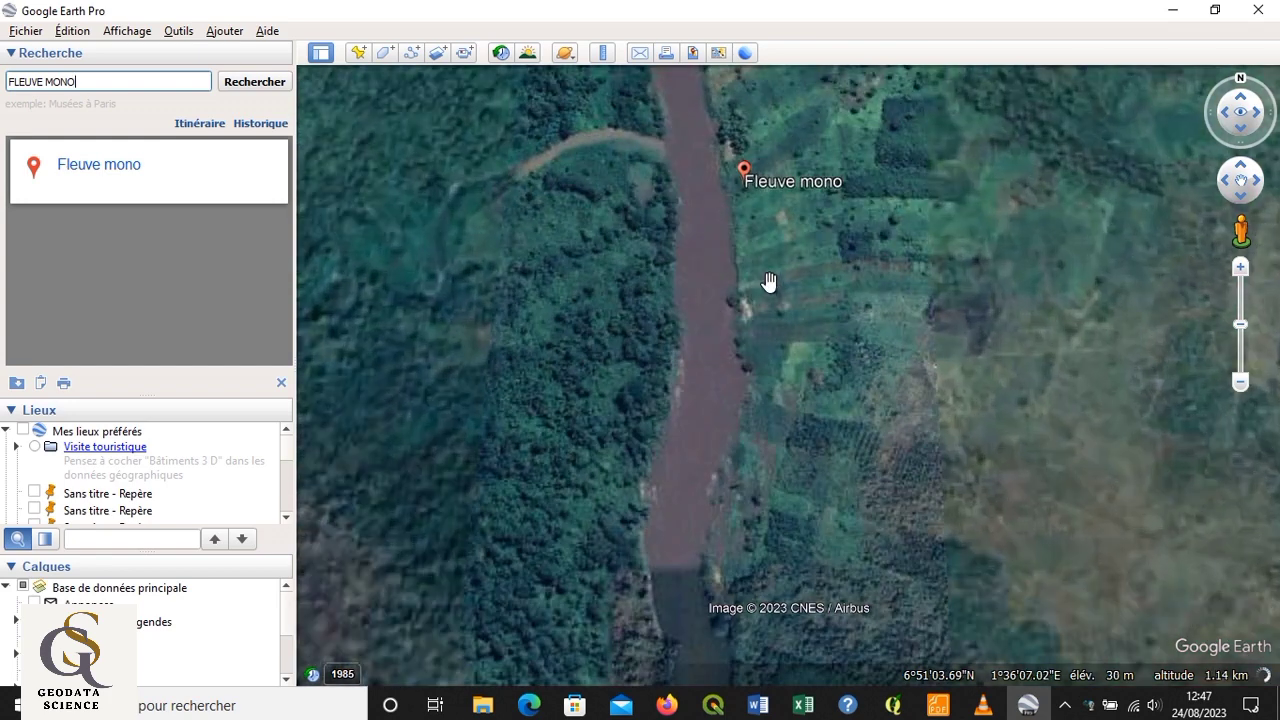
{"action": "scroll", "coordinate": [754, 377], "scroll_direction": "up", "scroll_amount": 2}
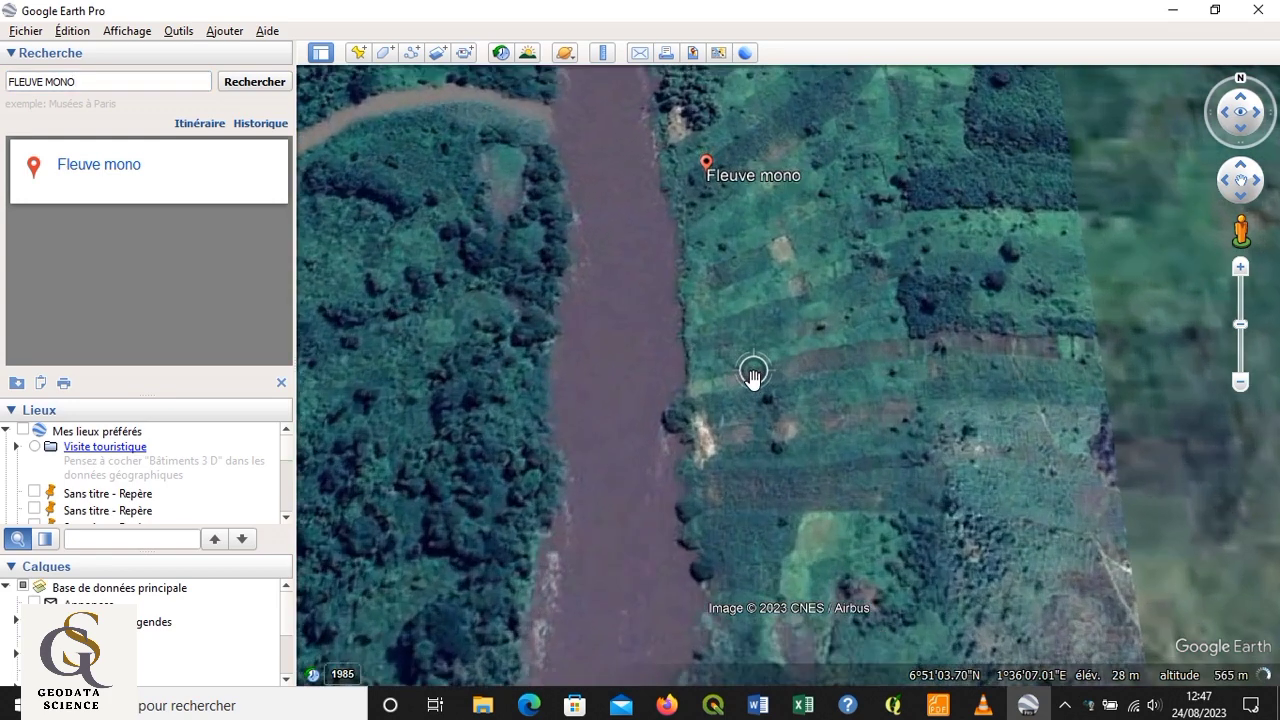
{"action": "scroll", "coordinate": [754, 377], "scroll_direction": "up", "scroll_amount": 2}
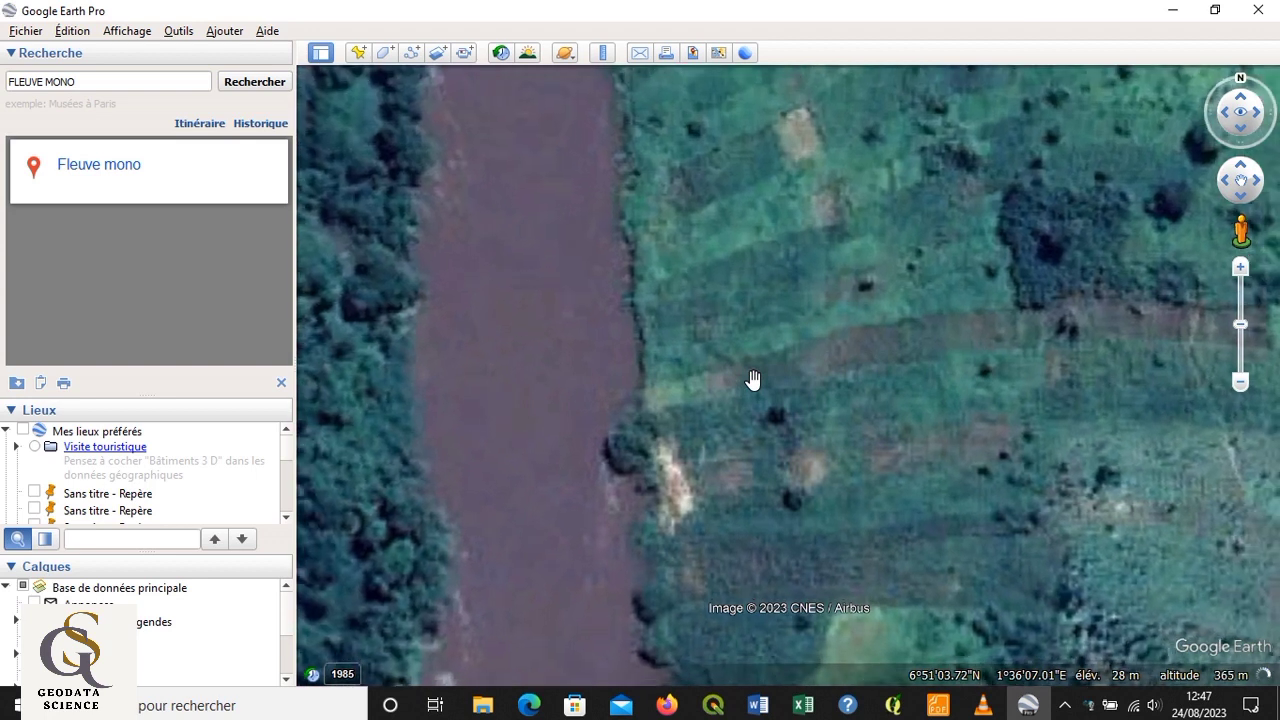
{"action": "scroll", "coordinate": [745, 337], "scroll_direction": "down", "scroll_amount": 1}
{"action": "left_click_drag", "start_coordinate": [745, 337], "coordinate": [834, 537]}
{"action": "left_click_drag", "start_coordinate": [642, 323], "coordinate": [826, 517]}
{"action": "scroll", "coordinate": [808, 476], "scroll_direction": "down", "scroll_amount": 5}
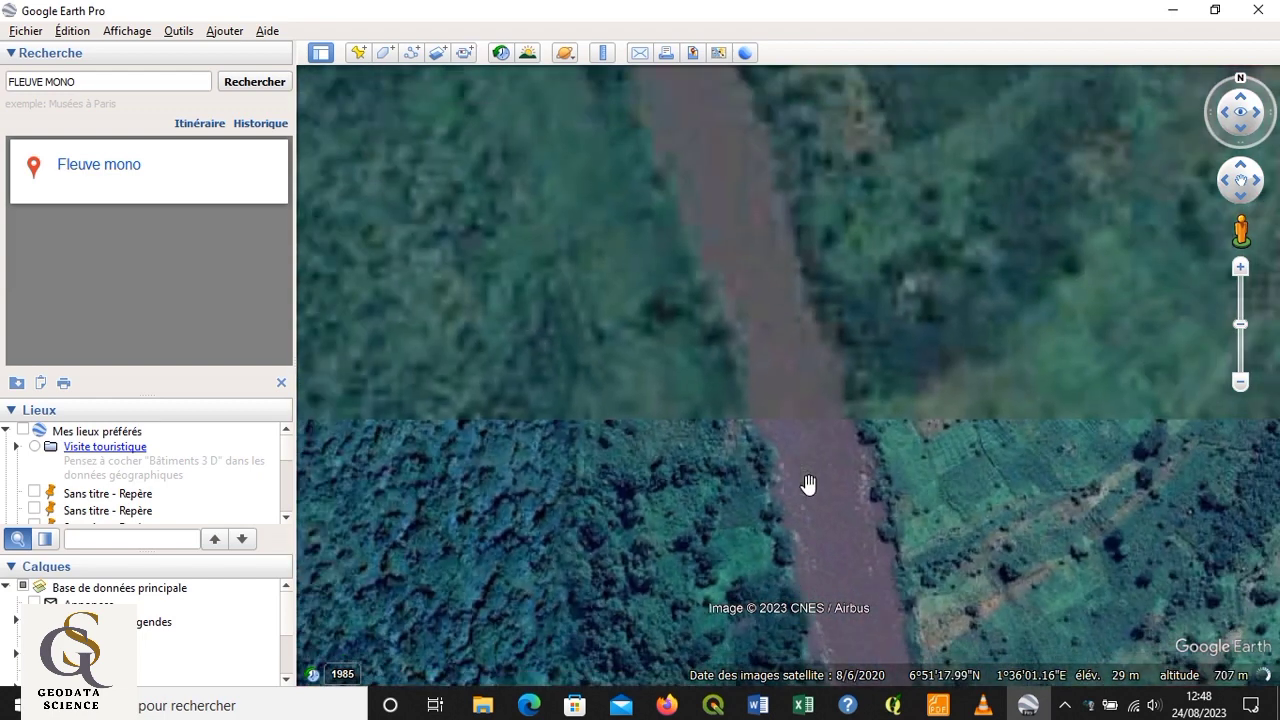
{"action": "scroll", "coordinate": [808, 500], "scroll_direction": "down", "scroll_amount": 2}
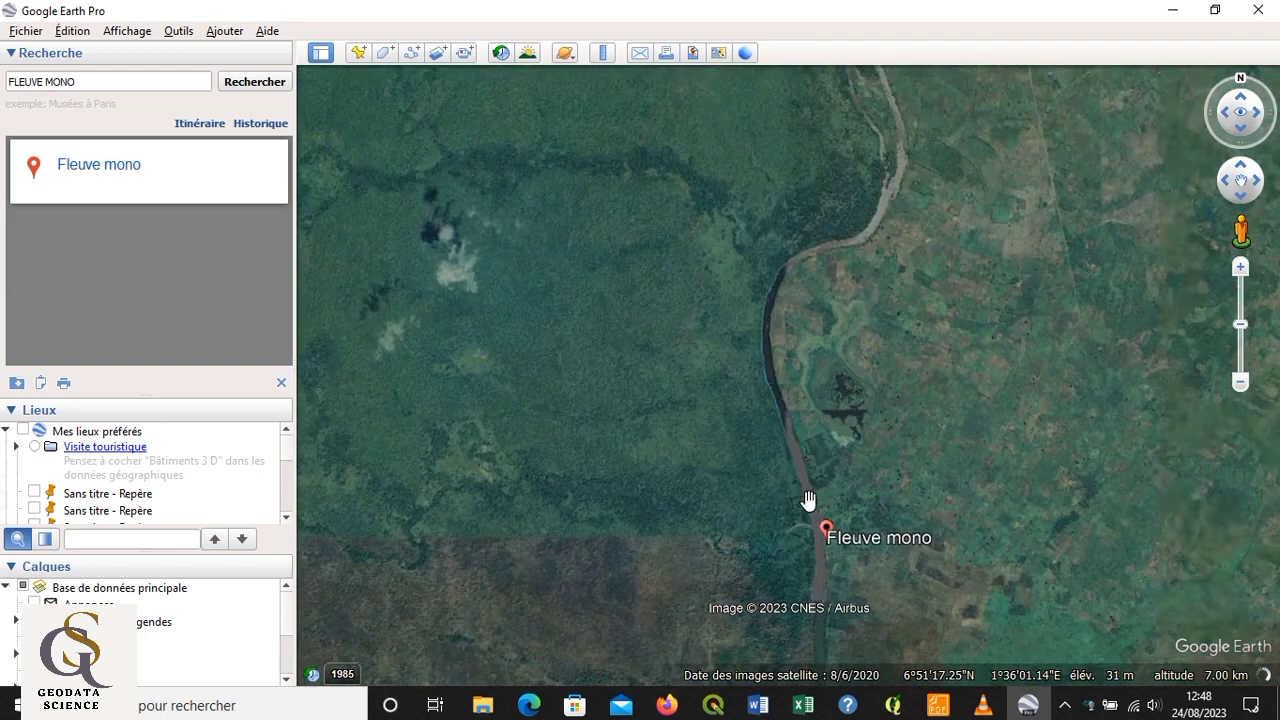
{"action": "left_click_drag", "start_coordinate": [808, 500], "coordinate": [769, 329]}
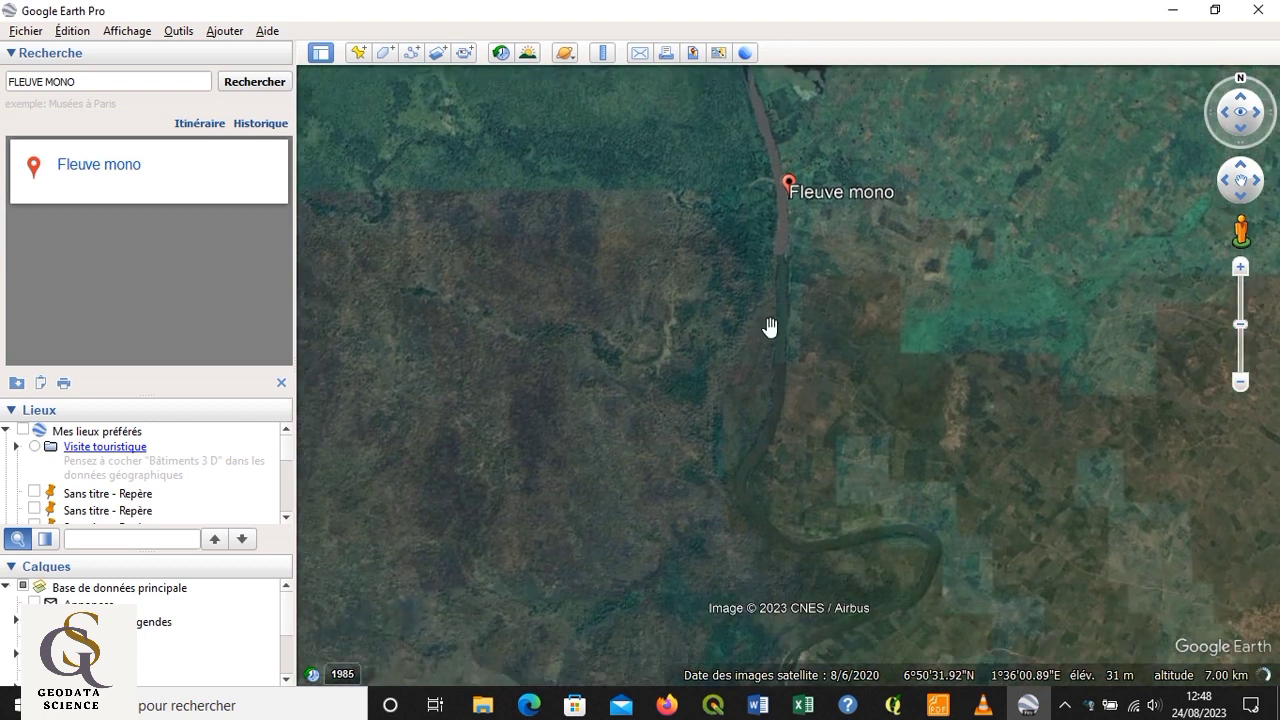
- Search for Barrage de Nangbéto, Togo, and fly to the dam
{"action": "left_click", "coordinate": [153, 80]}
{"action": "left_click_drag", "start_coordinate": [153, 80], "coordinate": [10, 86]}
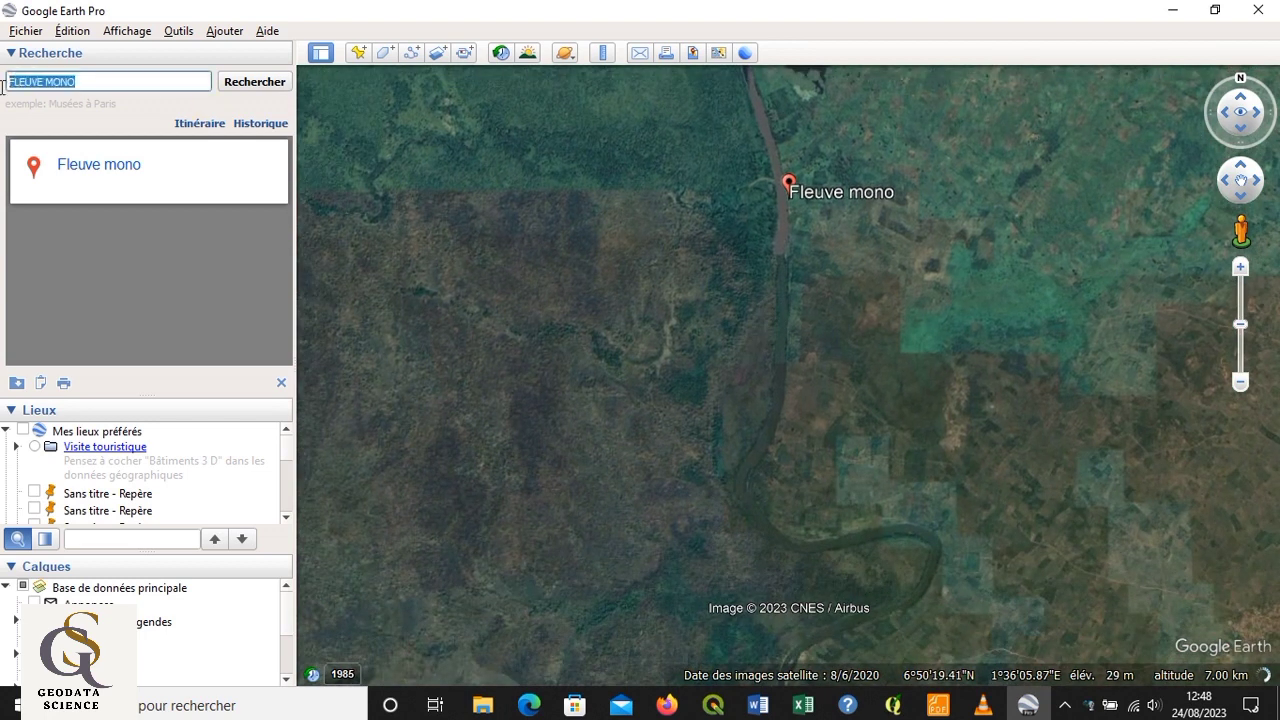
{"action": "type", "text": "BARA"}
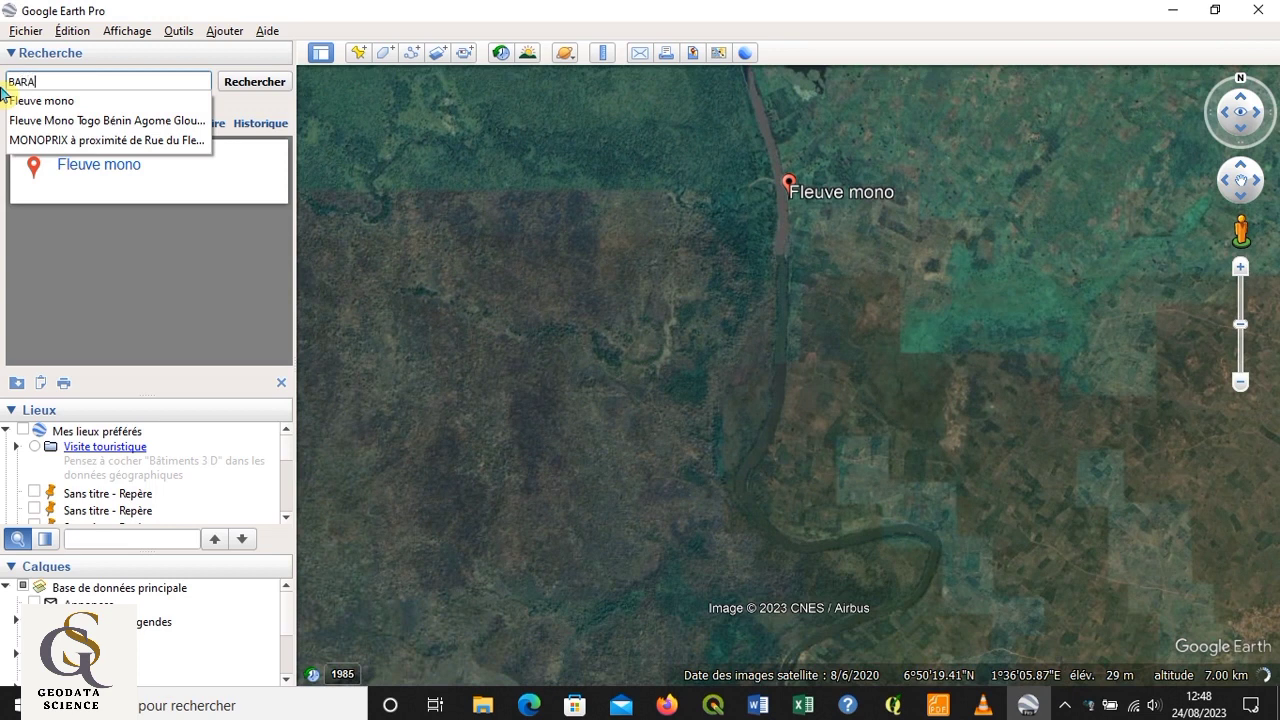
{"action": "type", "text": "GE DE "}
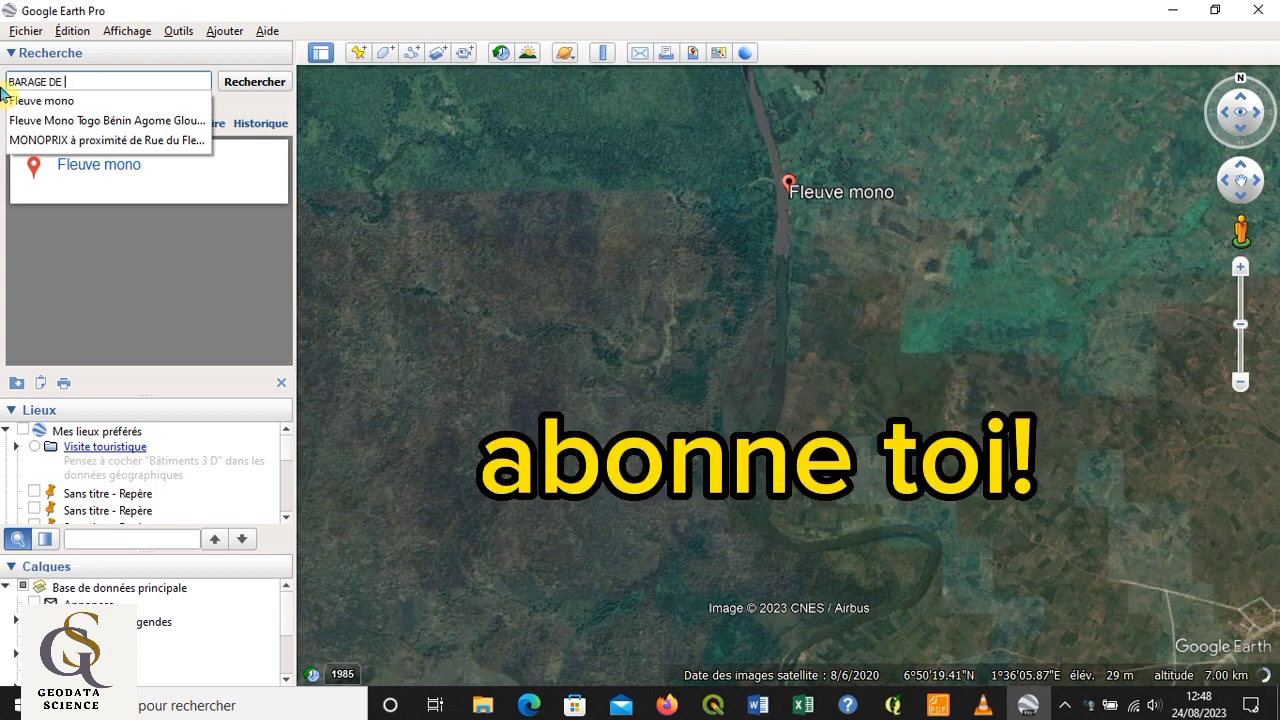
{"action": "type", "text": "NAM"}
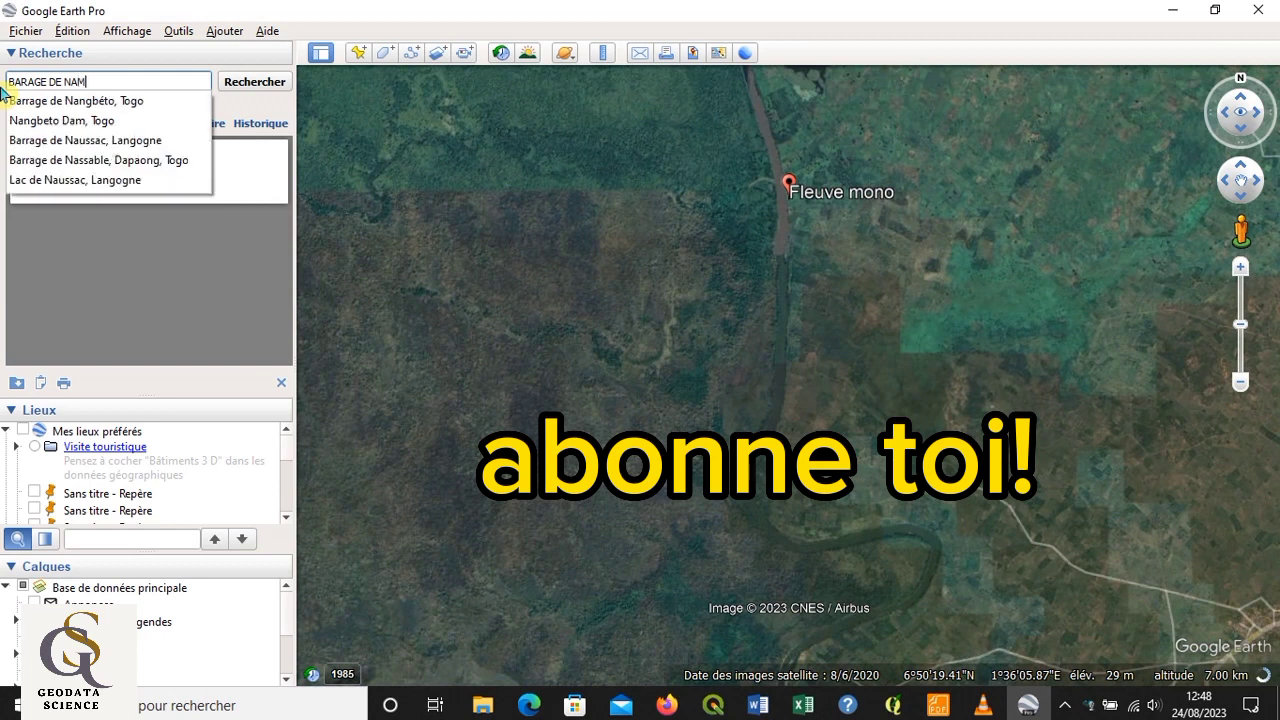
{"action": "type", "text": "GBETO"}
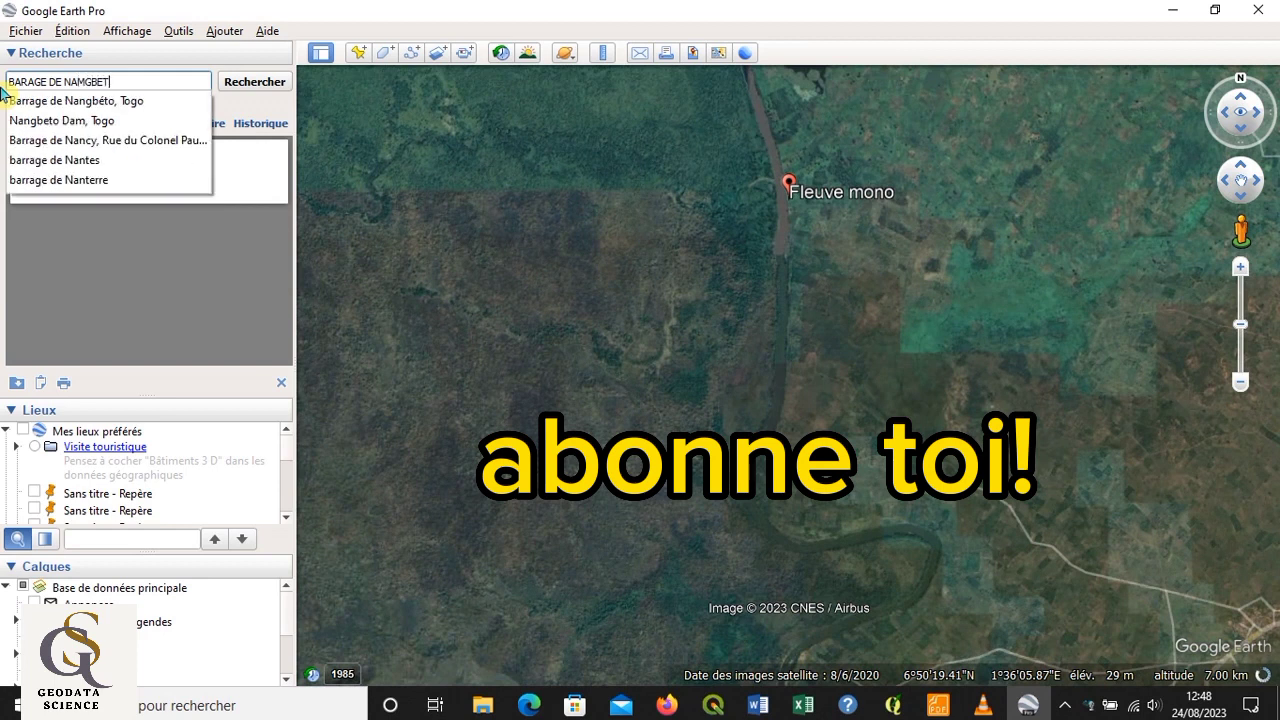
{"action": "left_click", "coordinate": [160, 102]}
{"action": "left_click", "coordinate": [277, 89]}
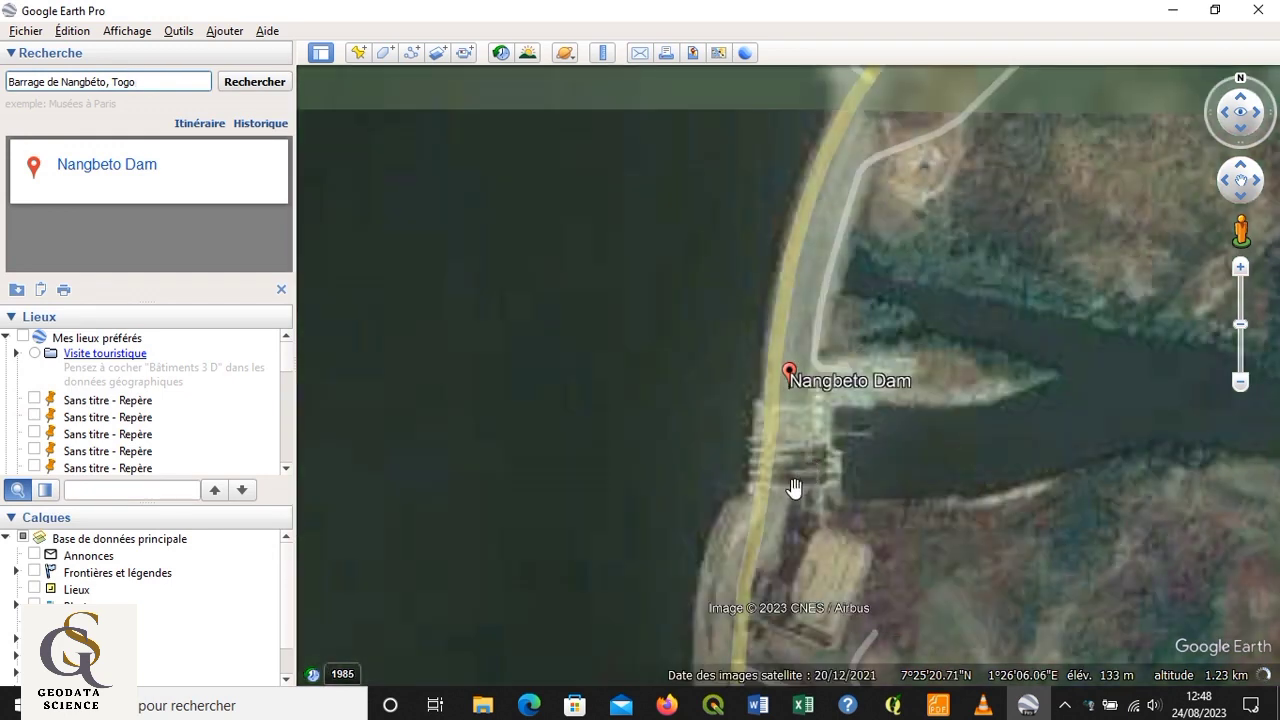
- Examine the Nangbeto Dam structure and the river channel downstream of it, dismissing the licence notice
{"action": "left_click_drag", "start_coordinate": [917, 480], "coordinate": [514, 449]}
{"action": "left_click_drag", "start_coordinate": [1017, 480], "coordinate": [922, 460]}
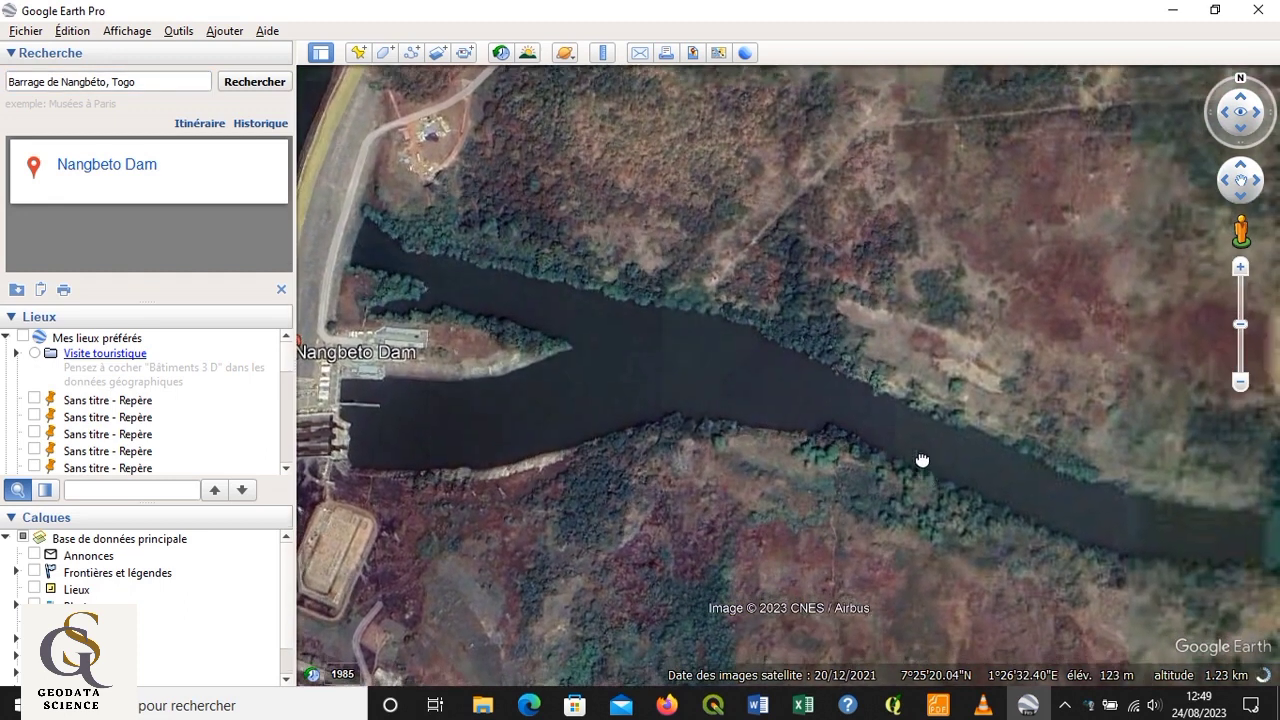
{"action": "scroll", "coordinate": [920, 455], "scroll_direction": "down", "scroll_amount": 1}
{"action": "left_click_drag", "start_coordinate": [965, 437], "coordinate": [906, 426]}
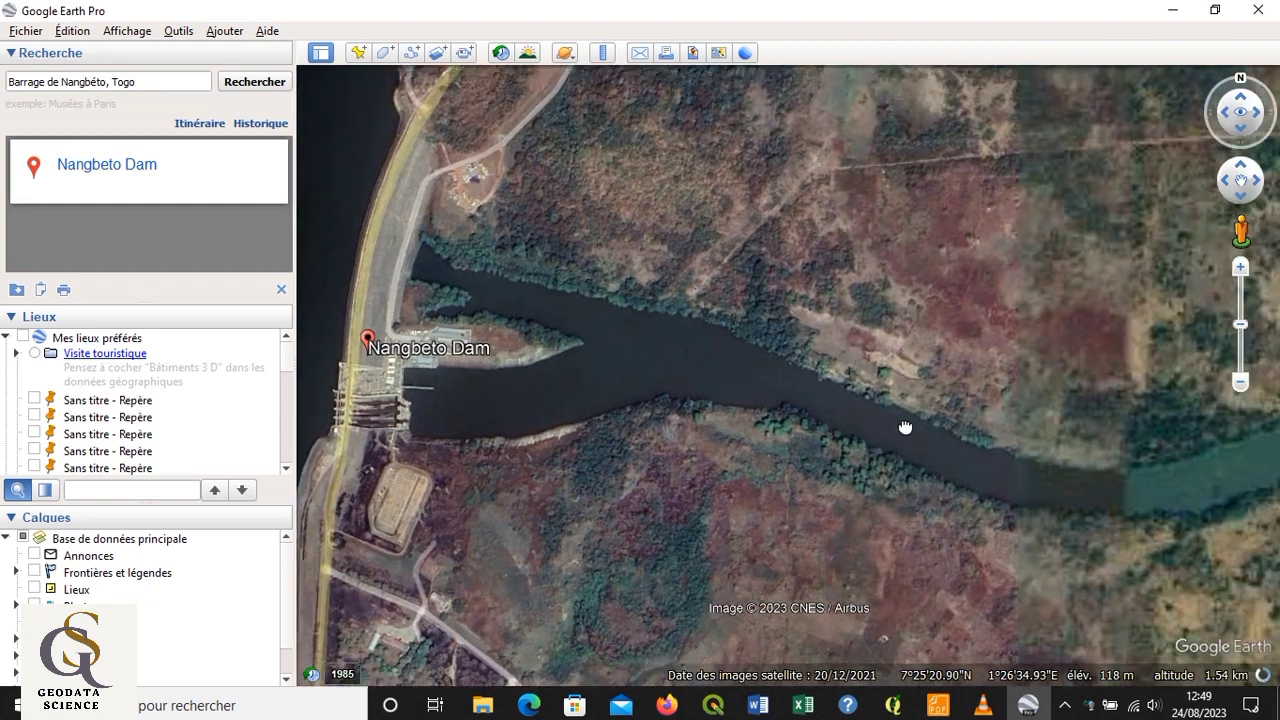
{"action": "left_click_drag", "start_coordinate": [851, 488], "coordinate": [875, 438]}
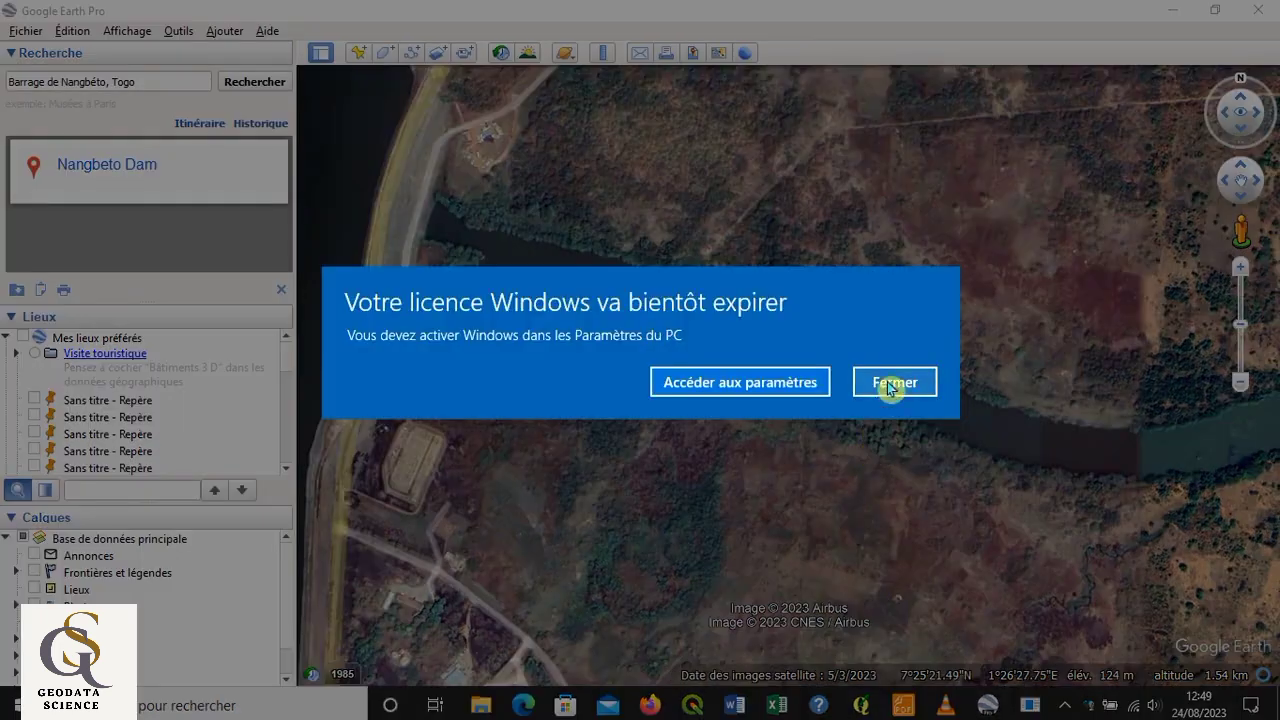
{"action": "left_click", "coordinate": [890, 381]}
{"action": "left_click_drag", "start_coordinate": [886, 400], "coordinate": [866, 366]}
{"action": "scroll", "coordinate": [861, 405], "scroll_direction": "down", "scroll_amount": 1}
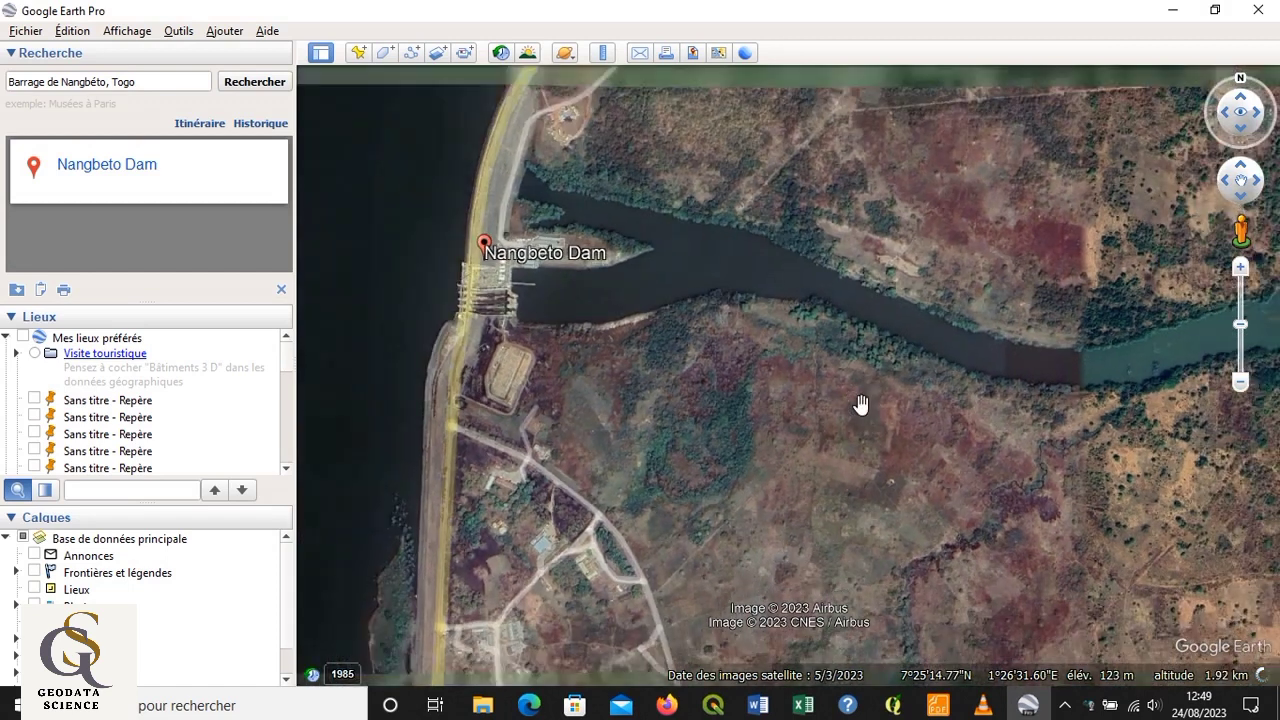
{"action": "left_click_drag", "start_coordinate": [858, 412], "coordinate": [774, 420]}
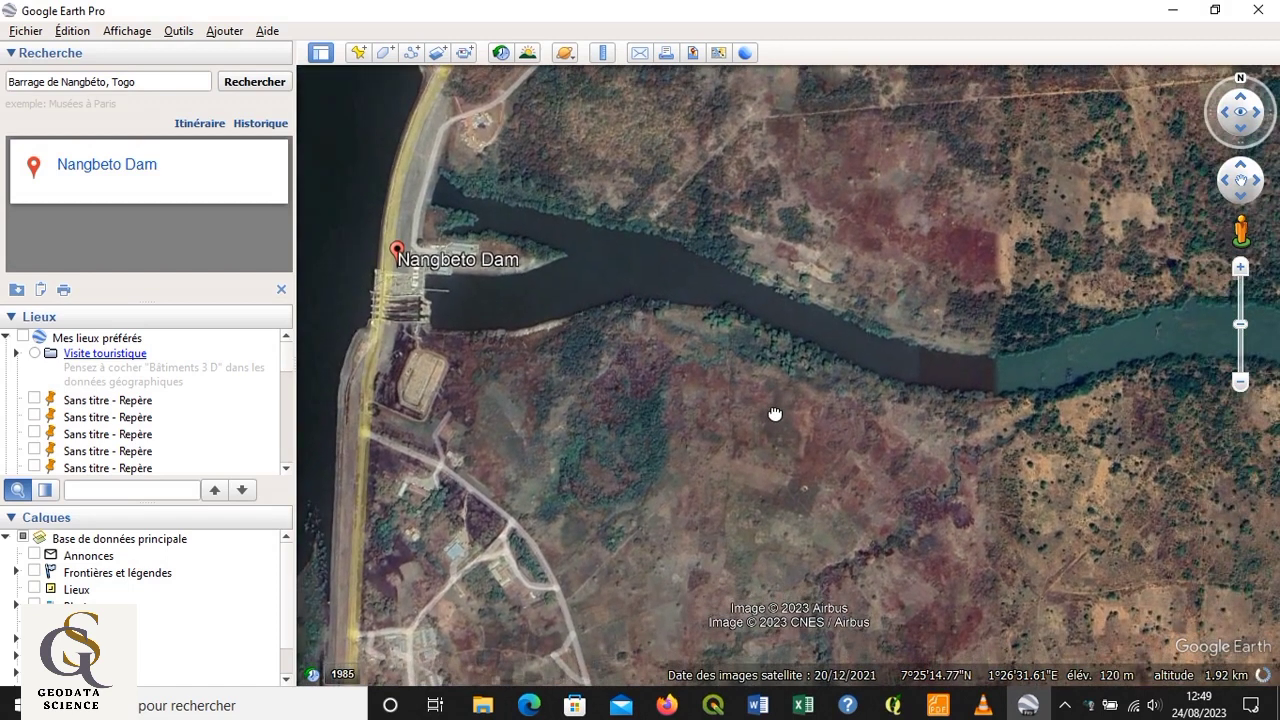
{"action": "left_click_drag", "start_coordinate": [557, 377], "coordinate": [748, 428]}
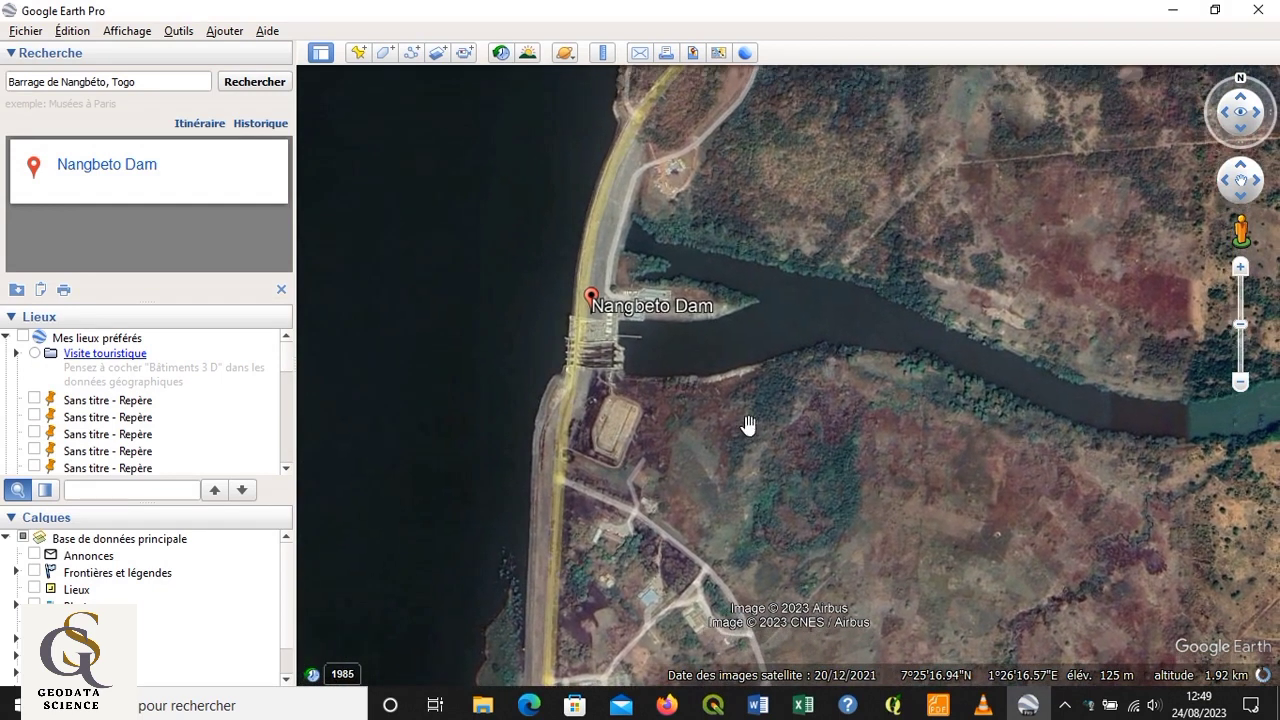
- Try adding a placemark northeast of Nangbeto Dam at about 7°25'38"N, 1°26'46"E, check its display settings and discard it
{"action": "left_click", "coordinate": [360, 54]}
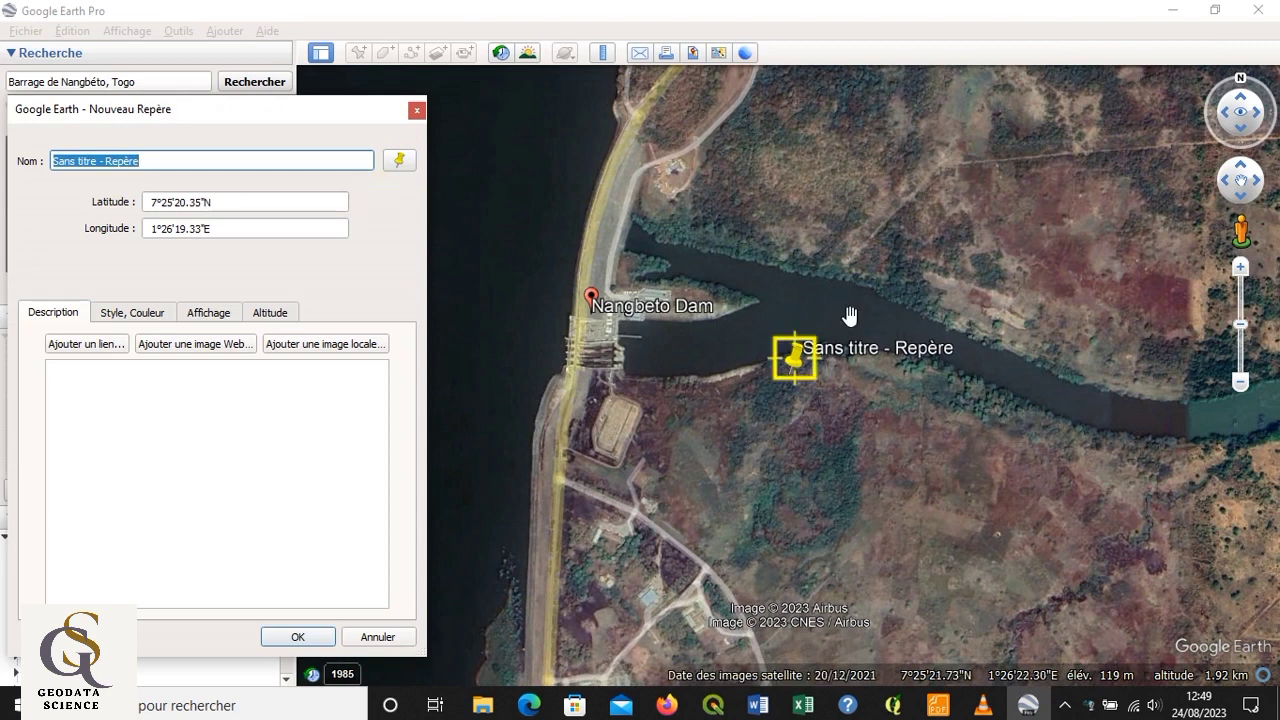
{"action": "left_click_drag", "start_coordinate": [797, 366], "coordinate": [855, 275]}
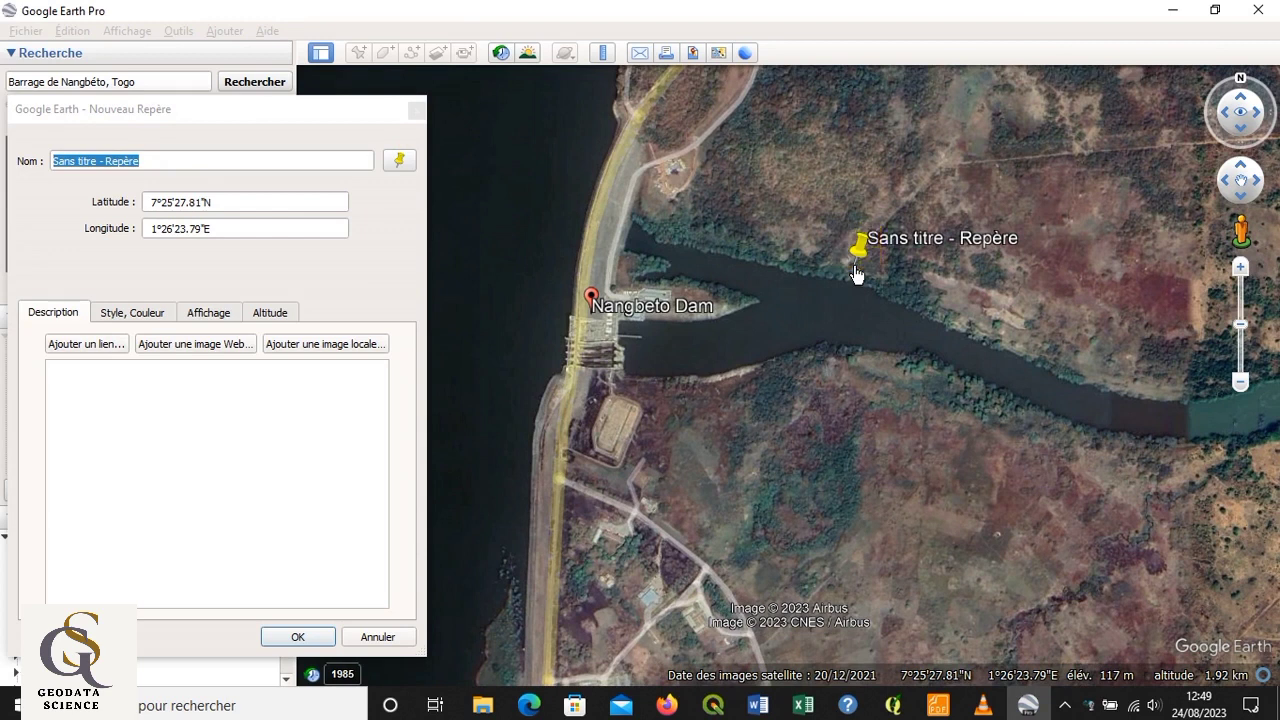
{"action": "left_click_drag", "start_coordinate": [856, 273], "coordinate": [1180, 120]}
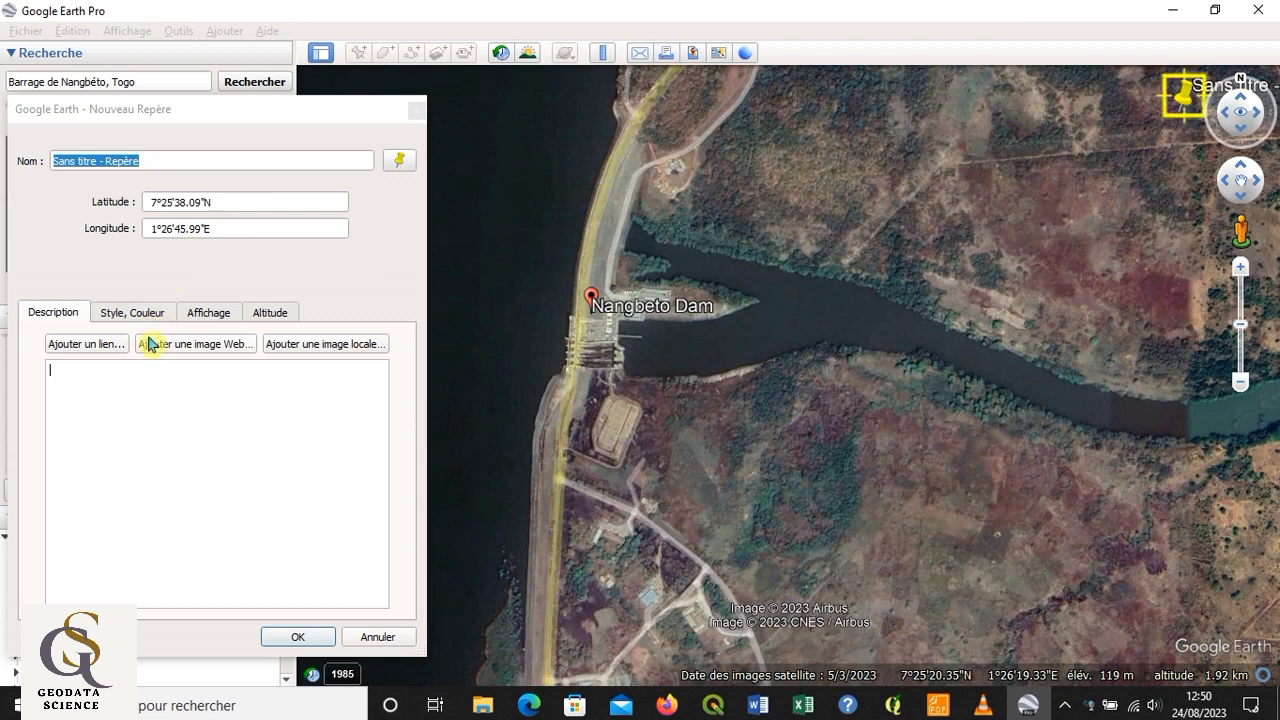
{"action": "left_click", "coordinate": [278, 315]}
{"action": "left_click", "coordinate": [212, 317]}
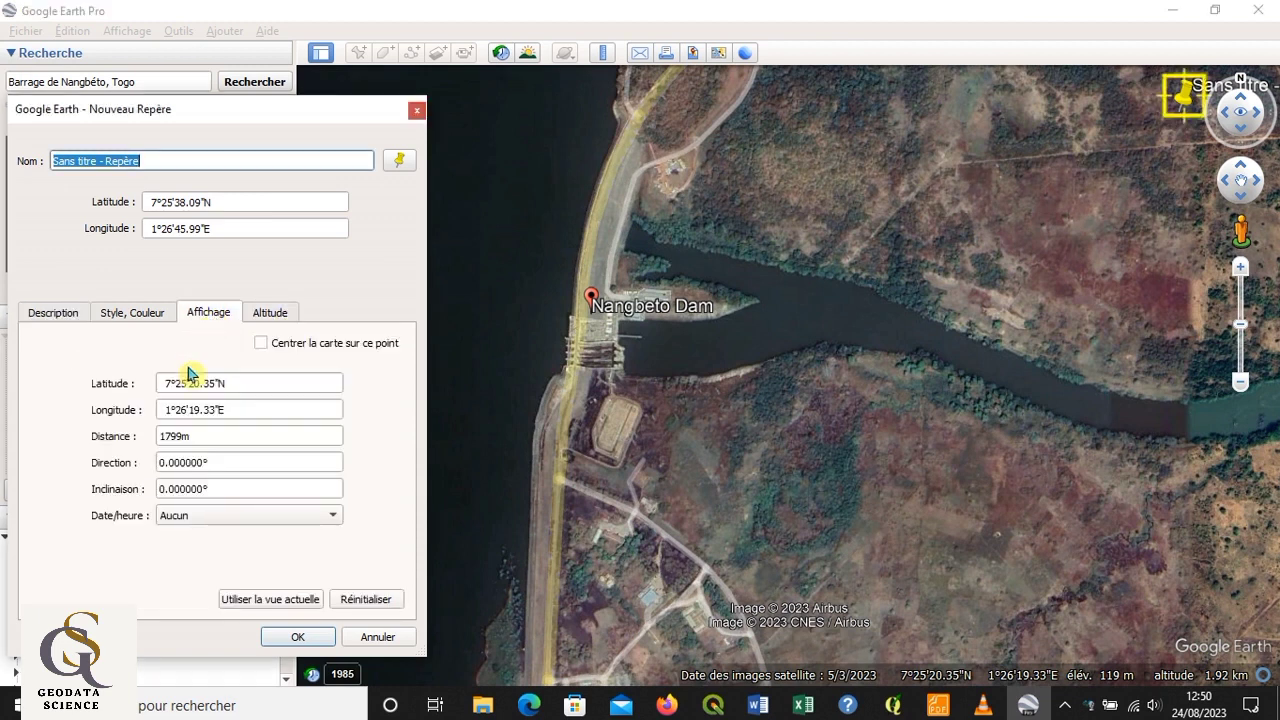
{"action": "left_click", "coordinate": [416, 110]}
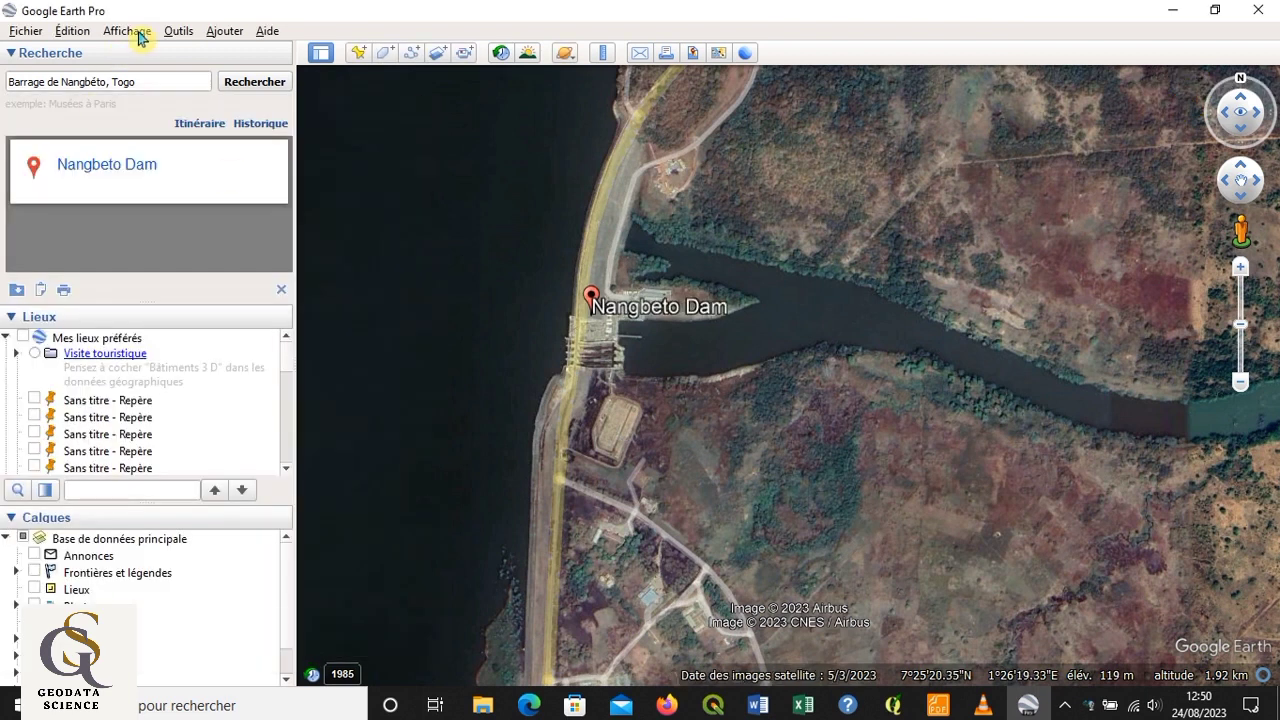
{"action": "left_click", "coordinate": [26, 33]}
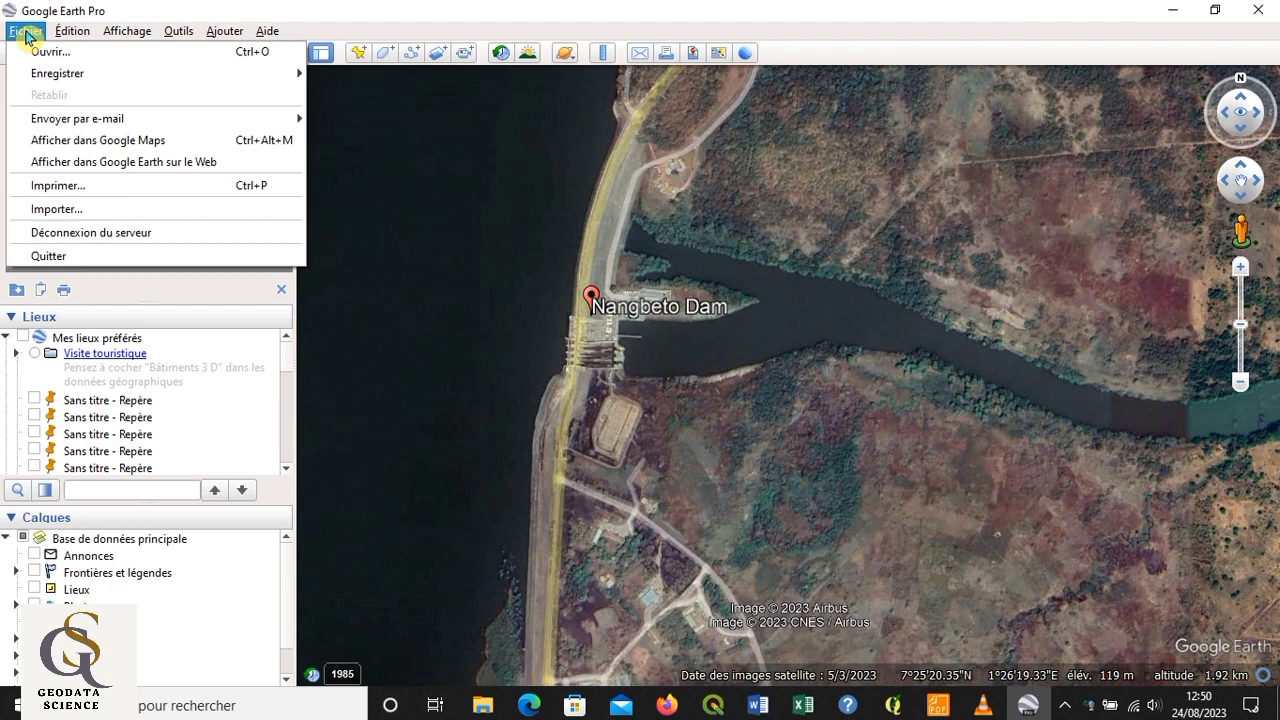
{"action": "mouse_move", "coordinate": [59, 32]}
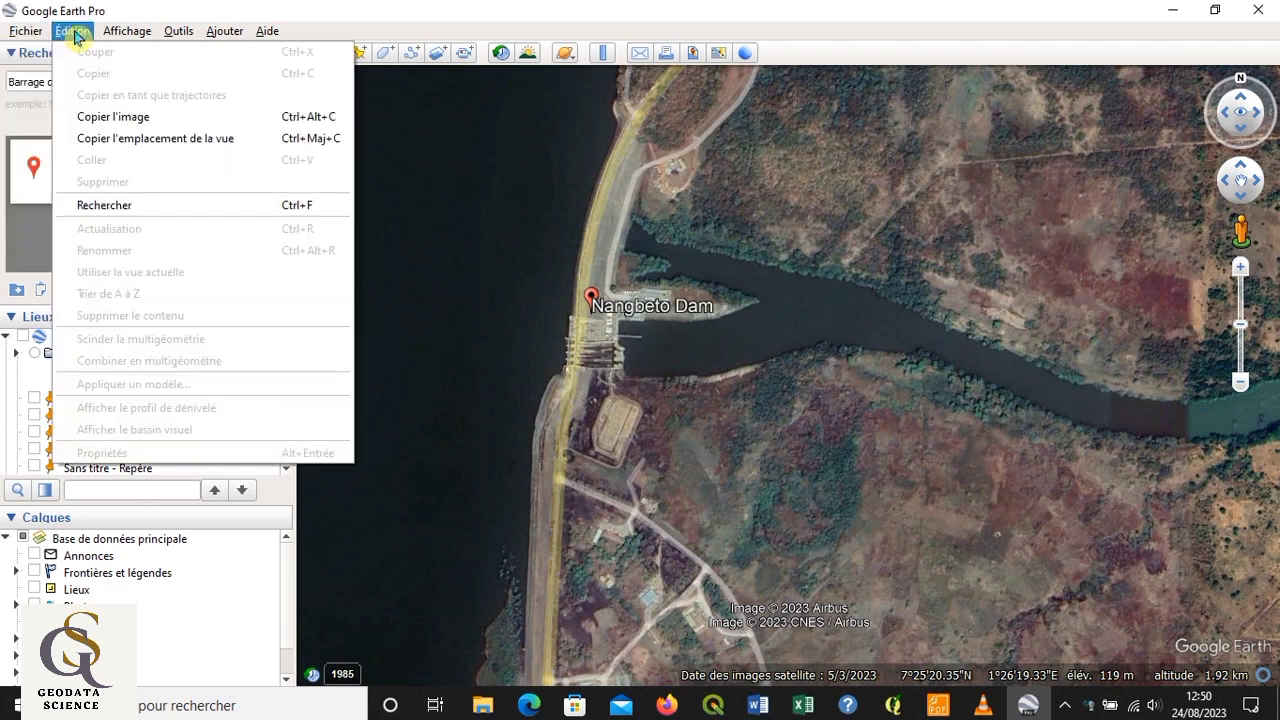
{"action": "mouse_move", "coordinate": [137, 34]}
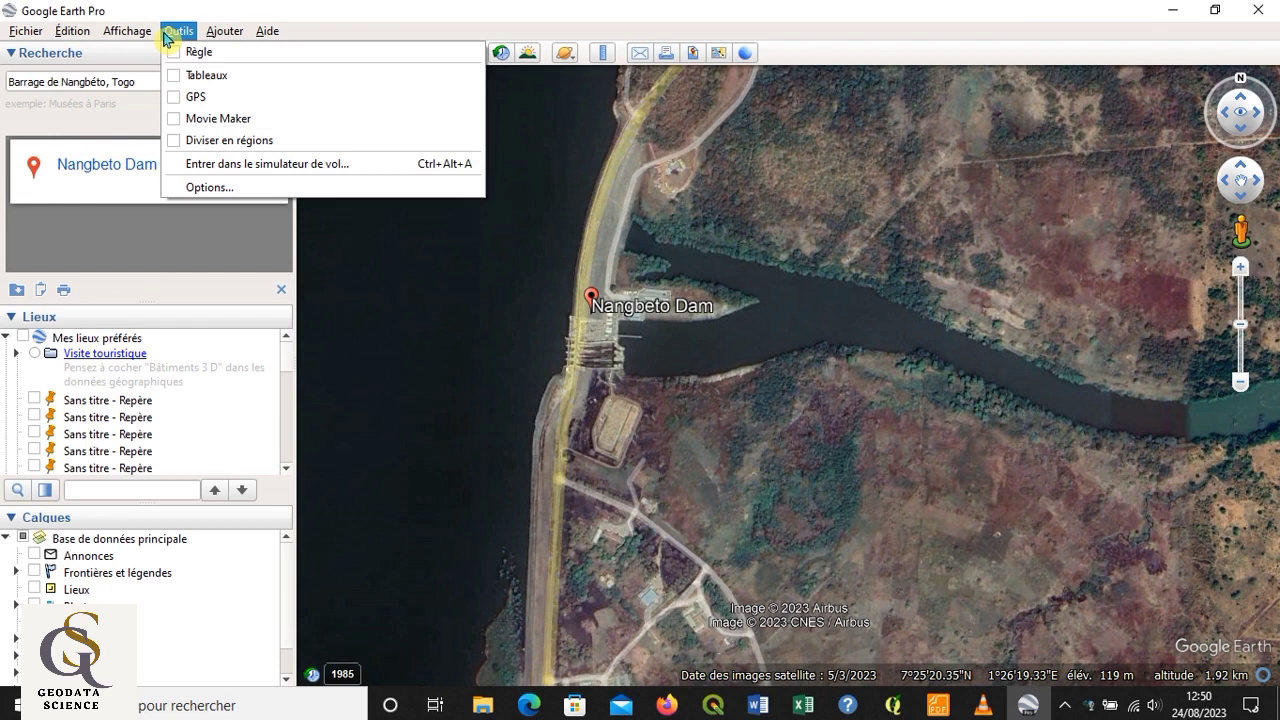
- Set the coordinate display to Universal Transverse Mercator, check the coordinate fields in a new placemark and discard it
{"action": "left_click", "coordinate": [214, 188]}
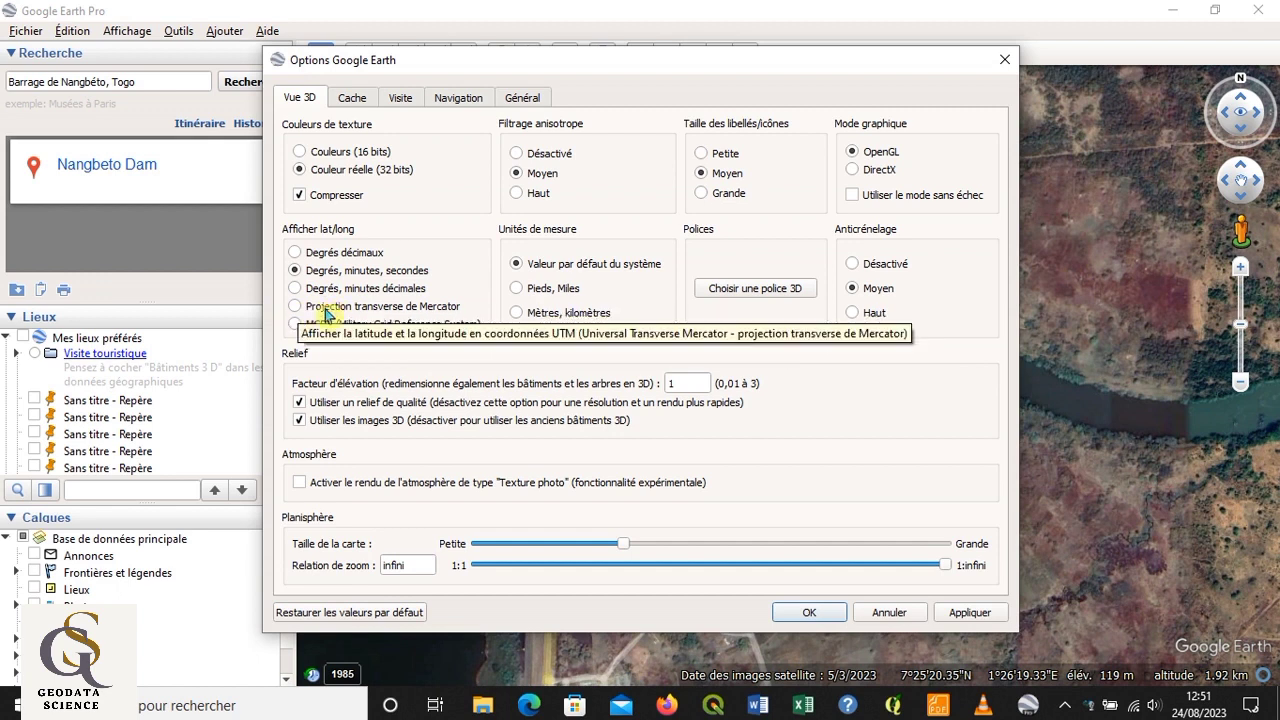
{"action": "left_click", "coordinate": [295, 307]}
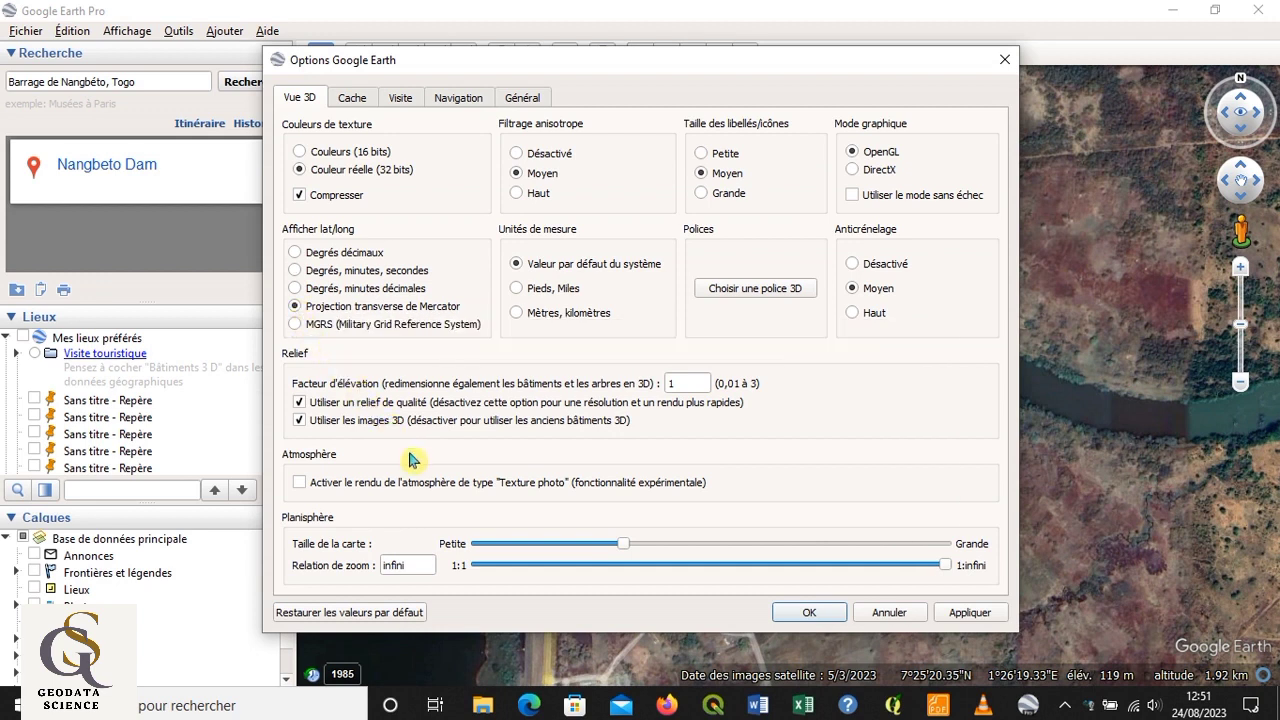
{"action": "left_click", "coordinate": [950, 615]}
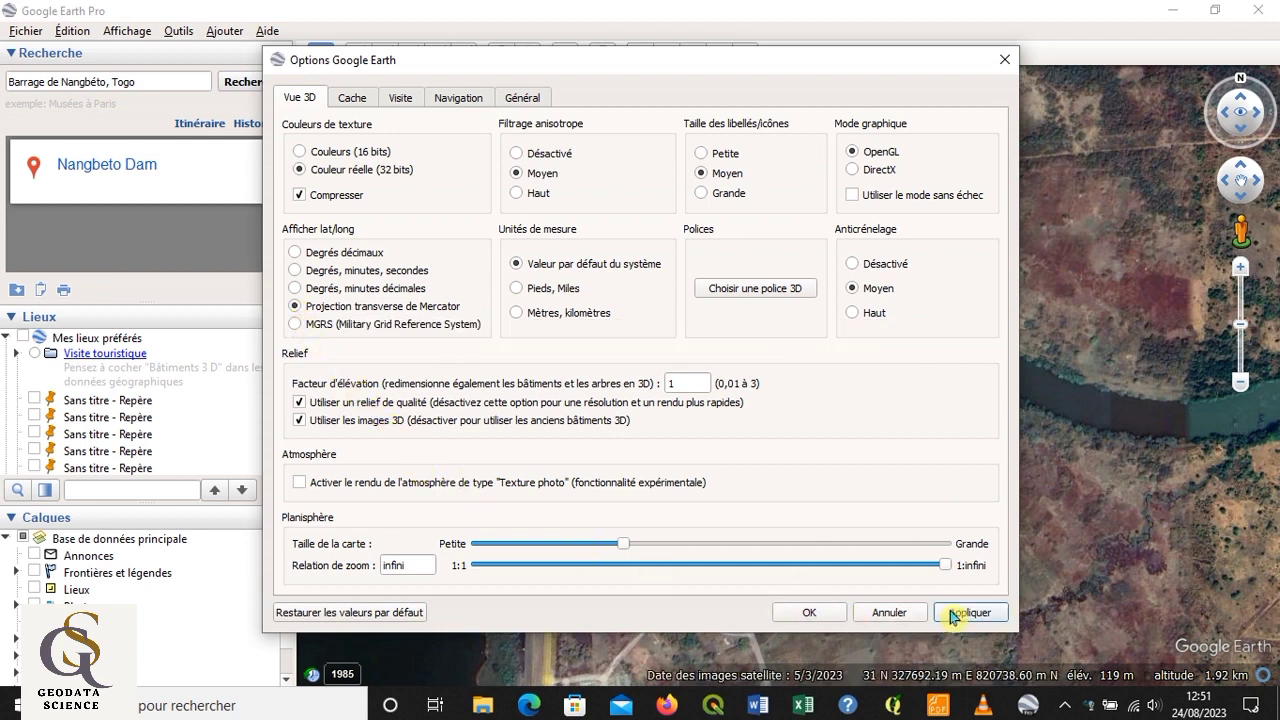
{"action": "left_click", "coordinate": [810, 614]}
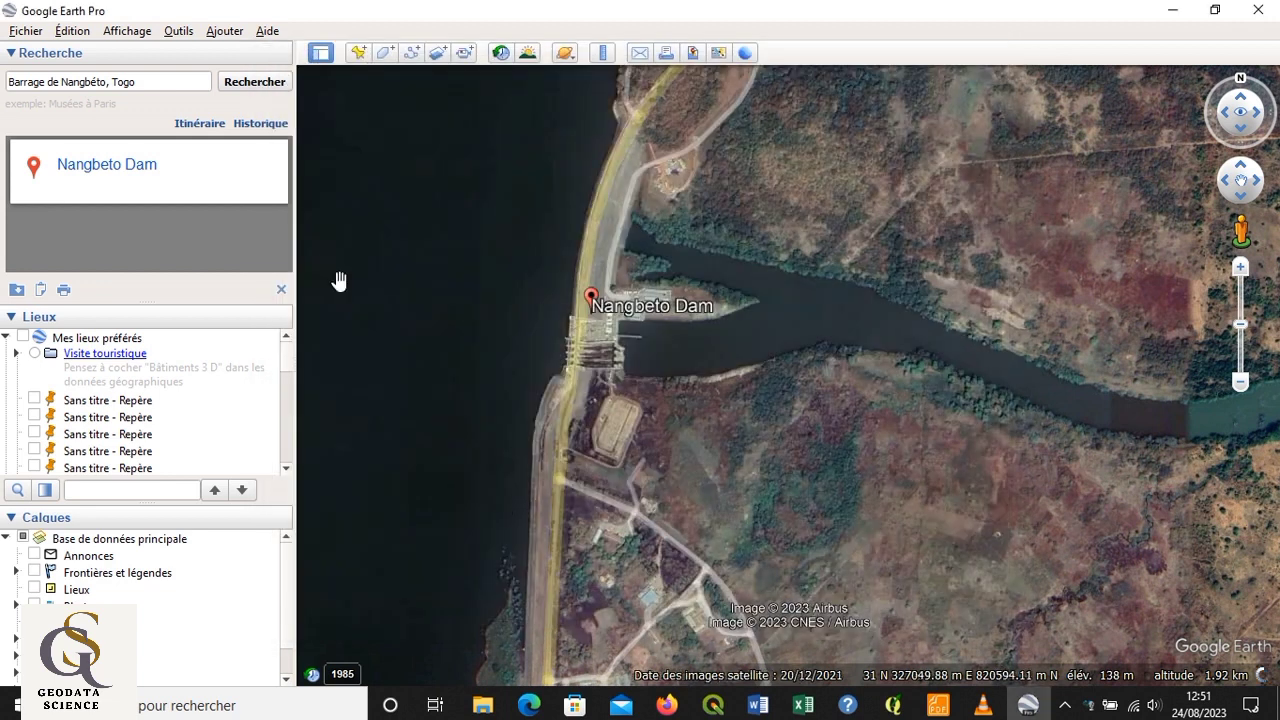
{"action": "left_click", "coordinate": [358, 53]}
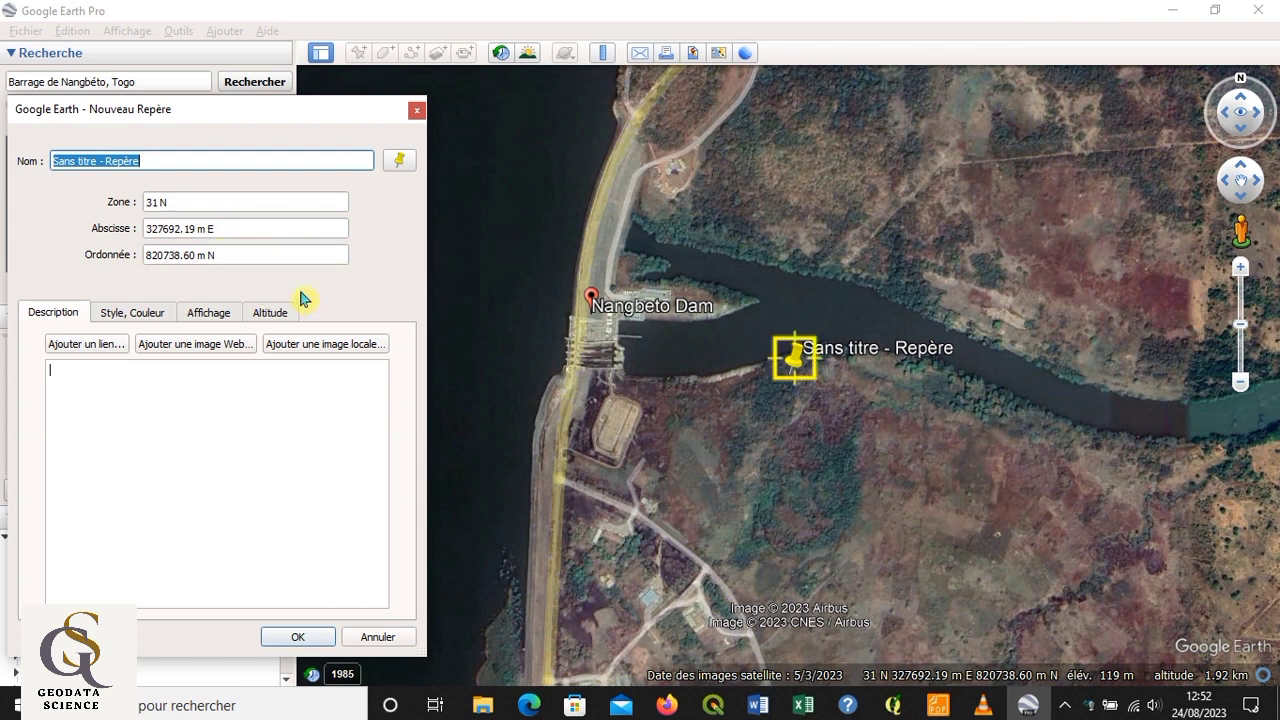
{"action": "left_click", "coordinate": [417, 110]}
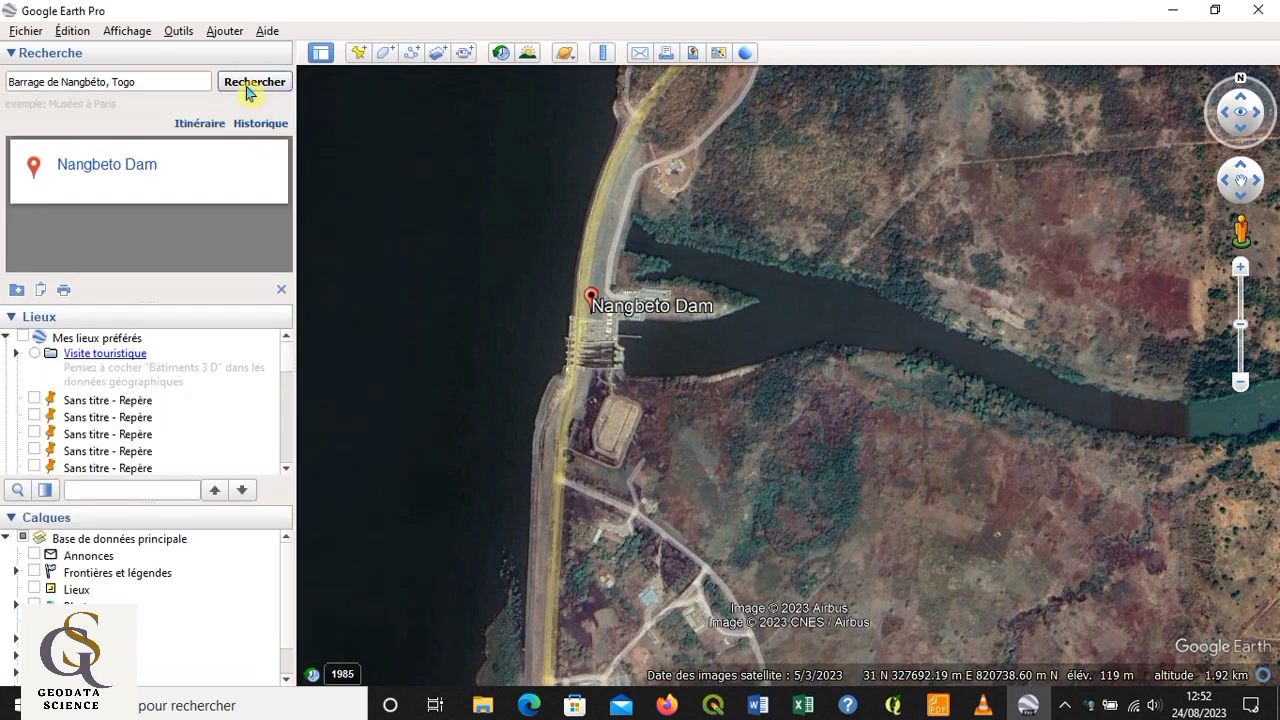
- Switch the coordinate display to degrees and decimal minutes, check the format in a new placemark and discard it
{"action": "left_click", "coordinate": [174, 33]}
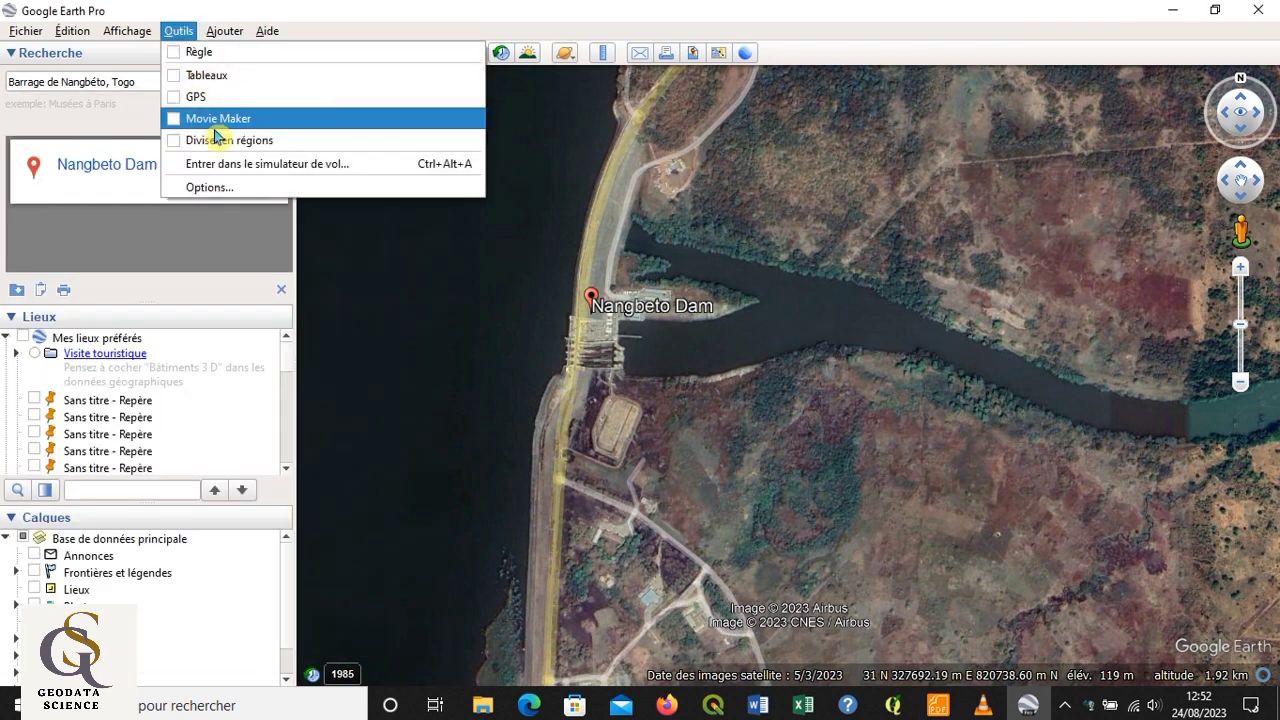
{"action": "left_click", "coordinate": [228, 189]}
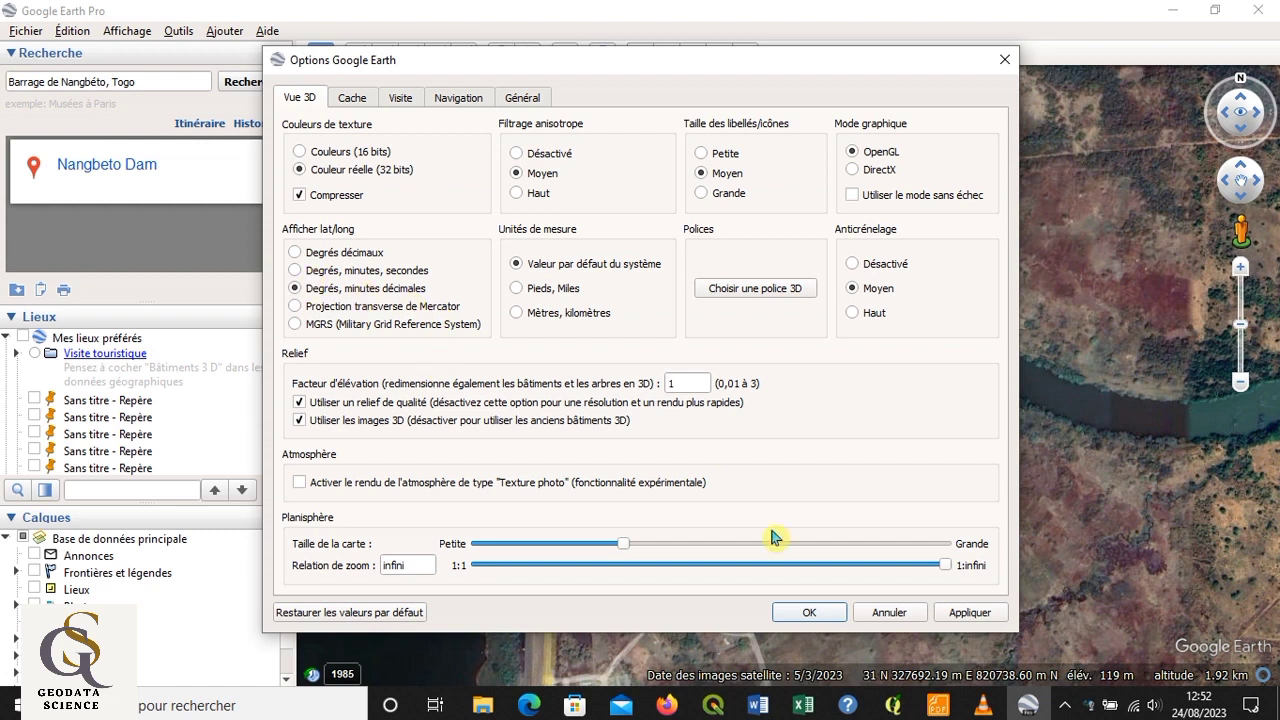
{"action": "left_click", "coordinate": [809, 612]}
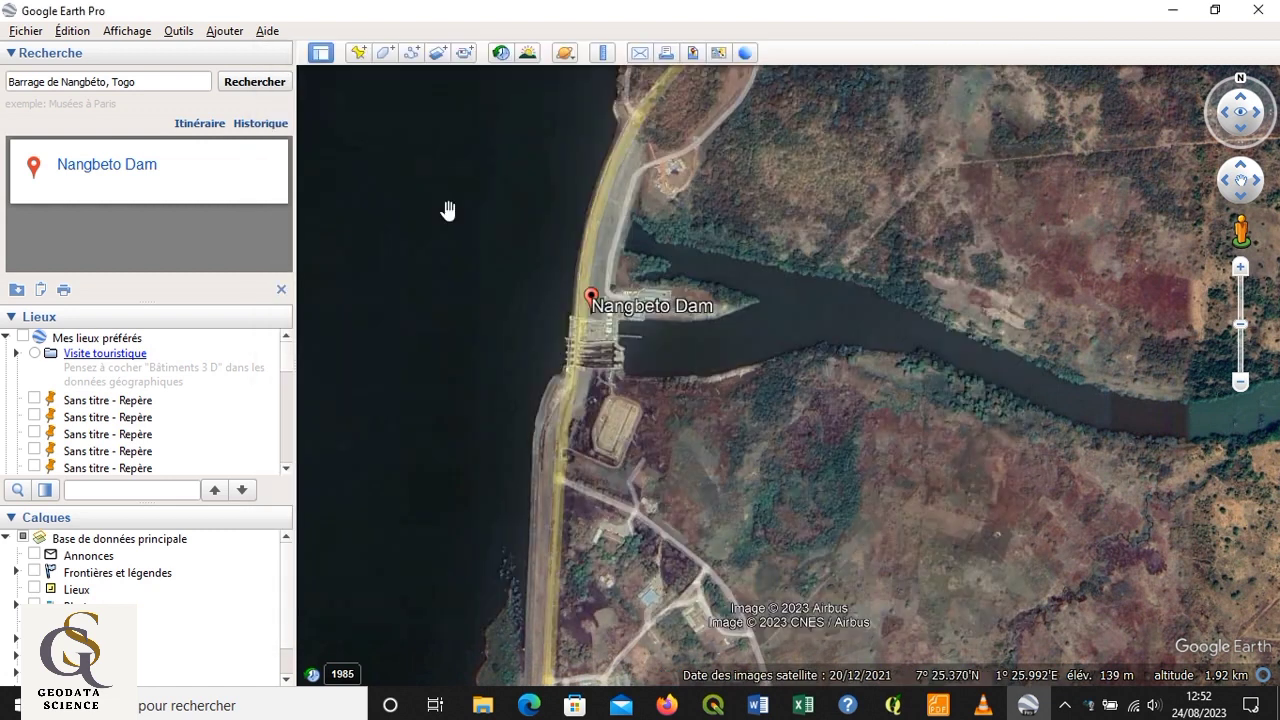
{"action": "left_click", "coordinate": [359, 54]}
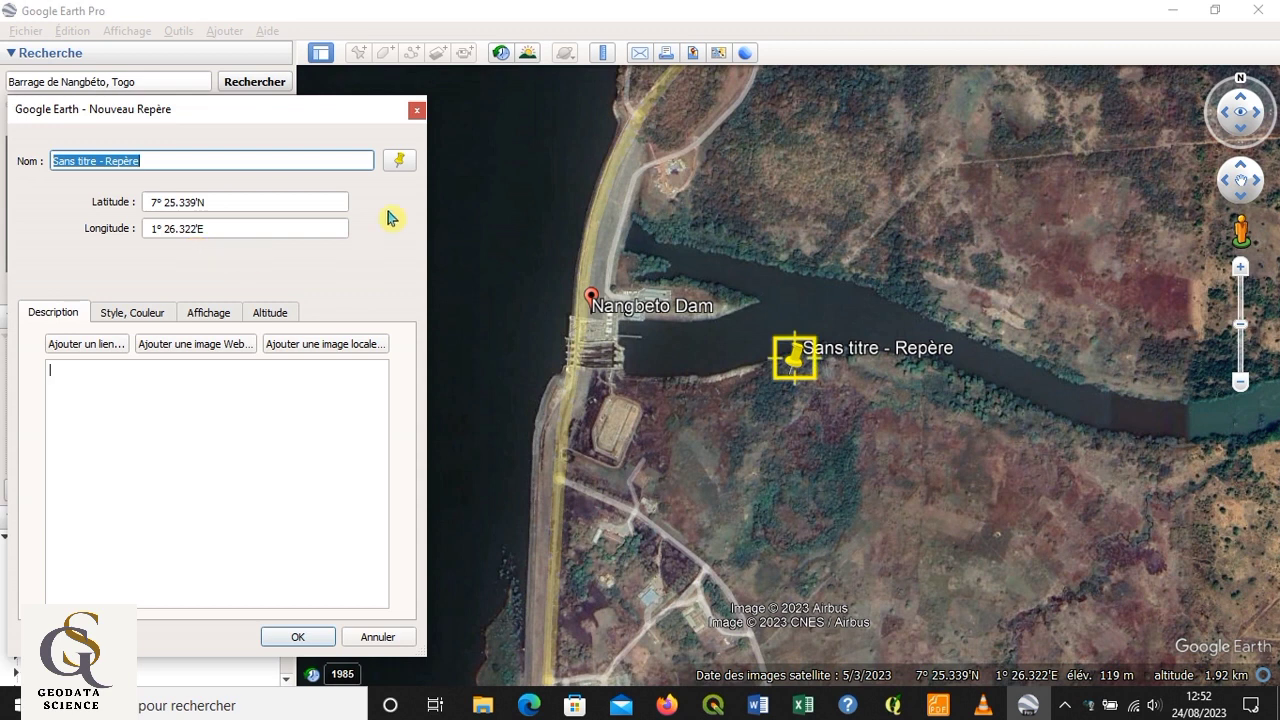
{"action": "left_click", "coordinate": [416, 116]}
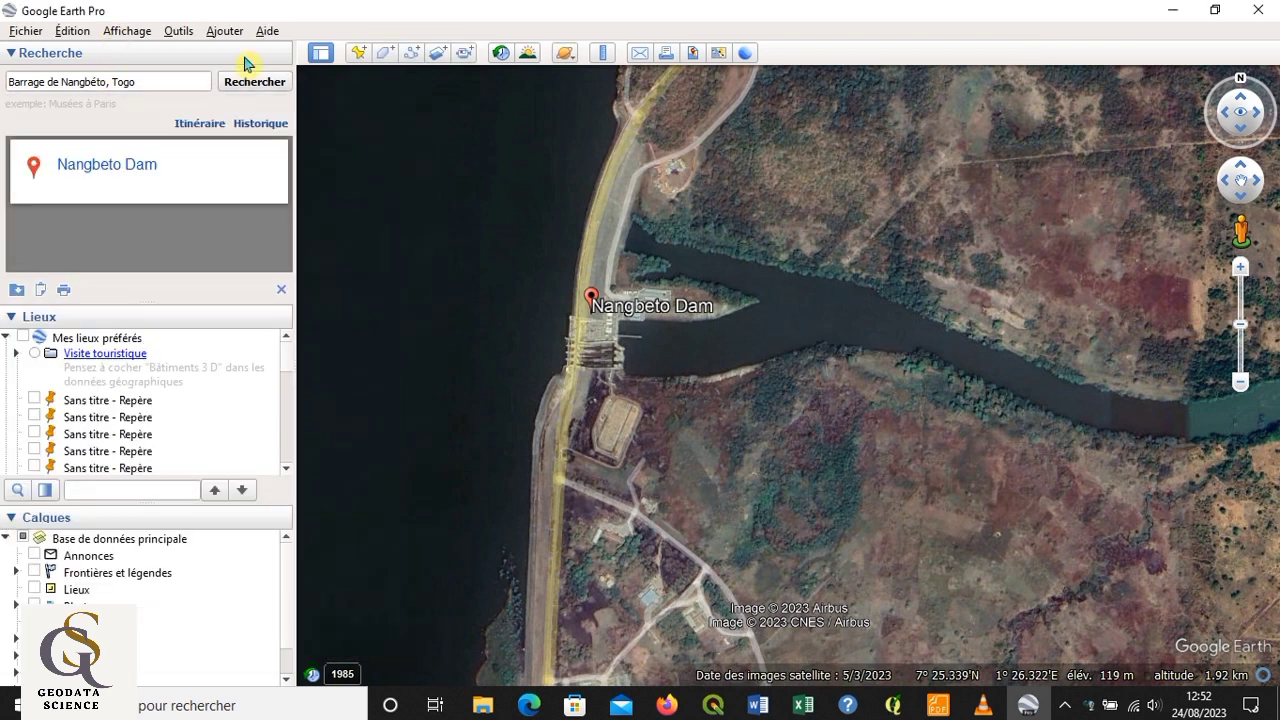
- Set the latitude and longitude display to decimal degrees and apply the change
{"action": "left_click", "coordinate": [180, 31]}
{"action": "left_click", "coordinate": [212, 188]}
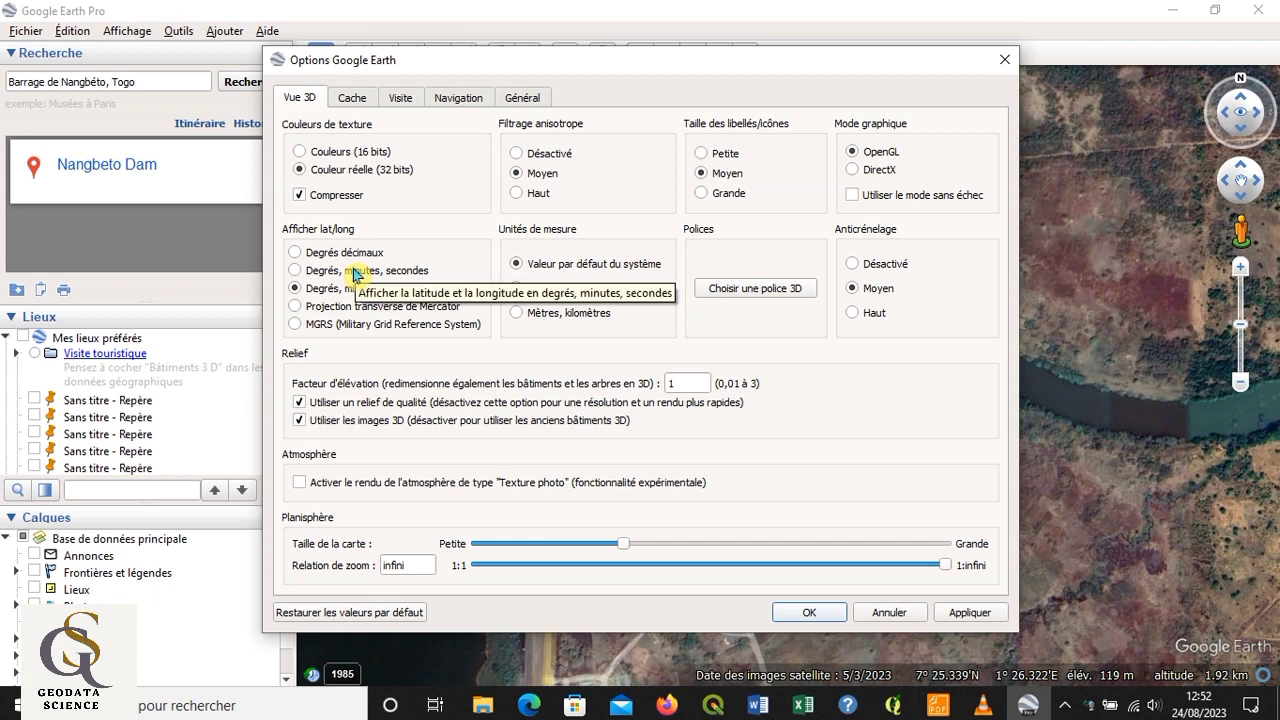
{"action": "left_click", "coordinate": [301, 259]}
{"action": "left_click", "coordinate": [969, 612]}
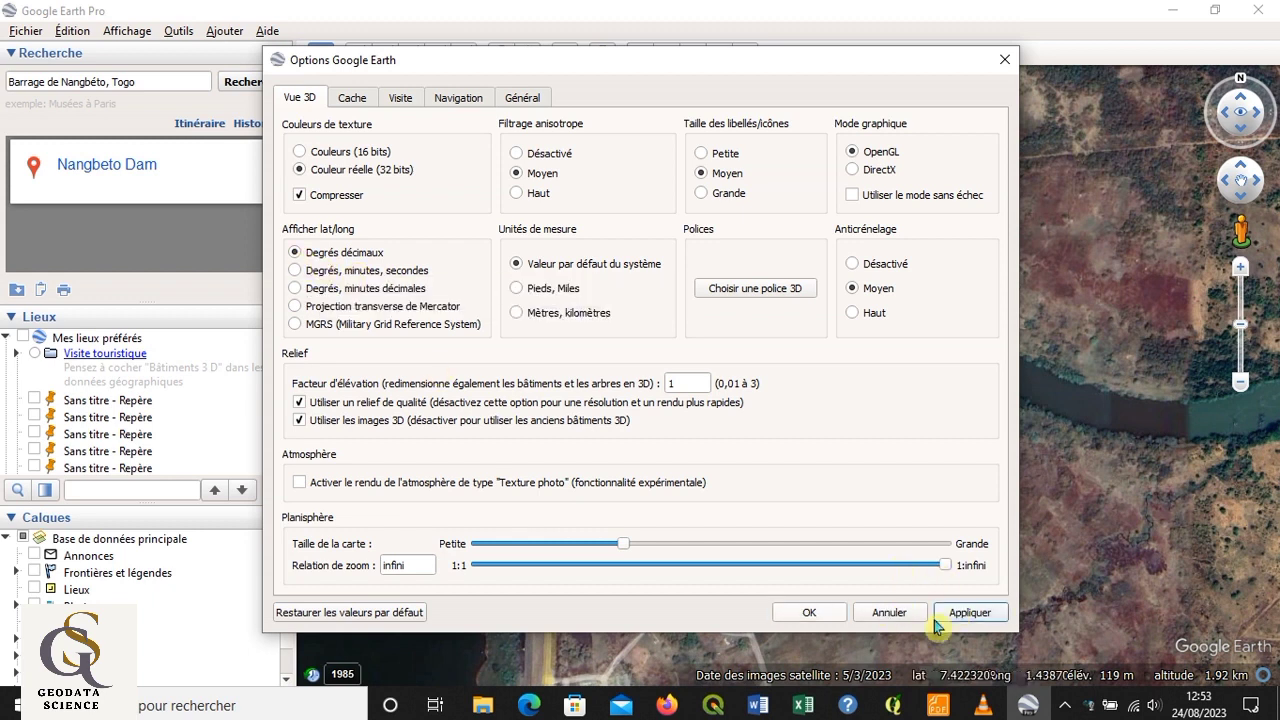
{"action": "left_click", "coordinate": [810, 612]}
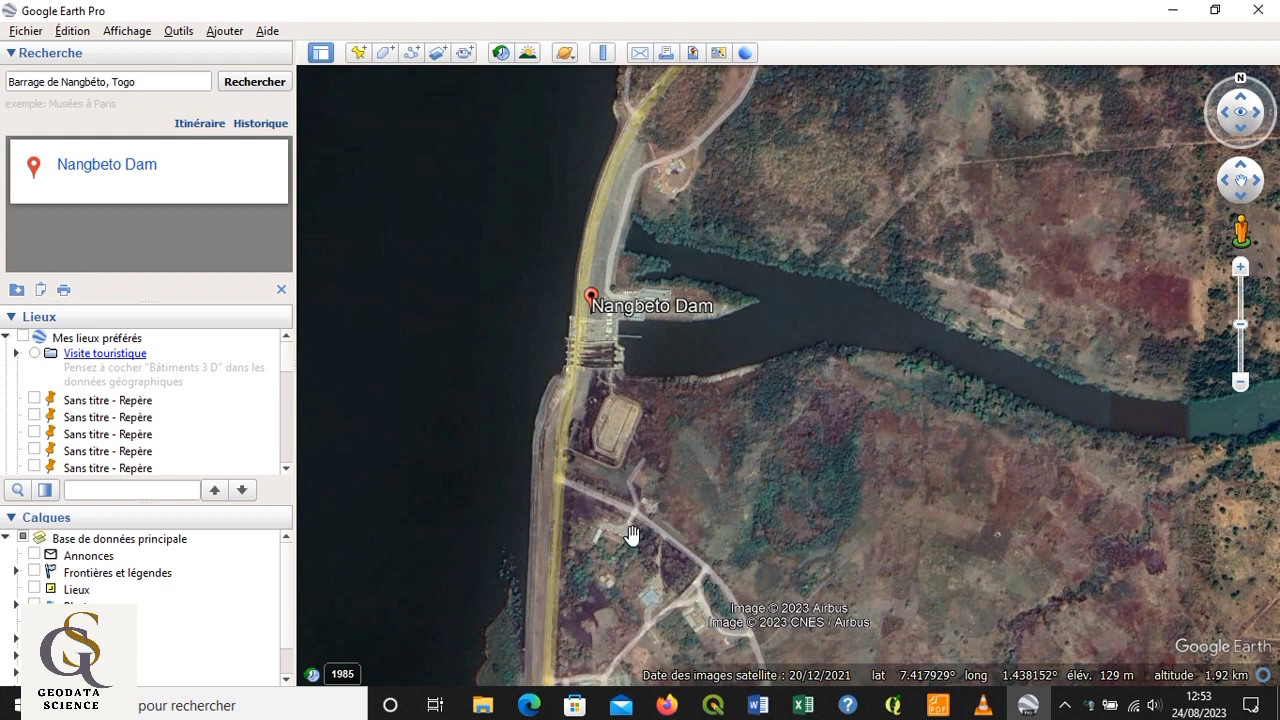
- Start a new placemark and position it northeast of Nangbeto Dam at about 7.427386°, 1.446320°, dismissing the PC Cleaner advertisement
{"action": "left_click", "coordinate": [357, 54]}
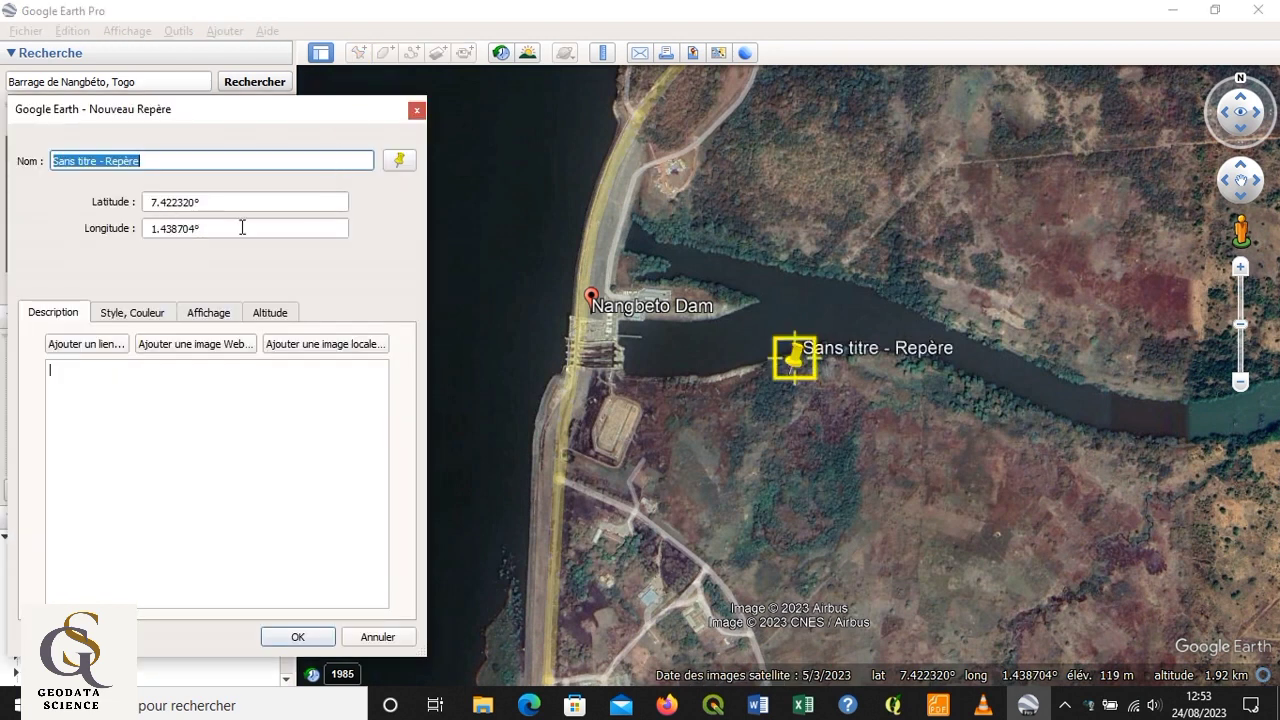
{"action": "left_click_drag", "start_coordinate": [797, 367], "coordinate": [930, 228]}
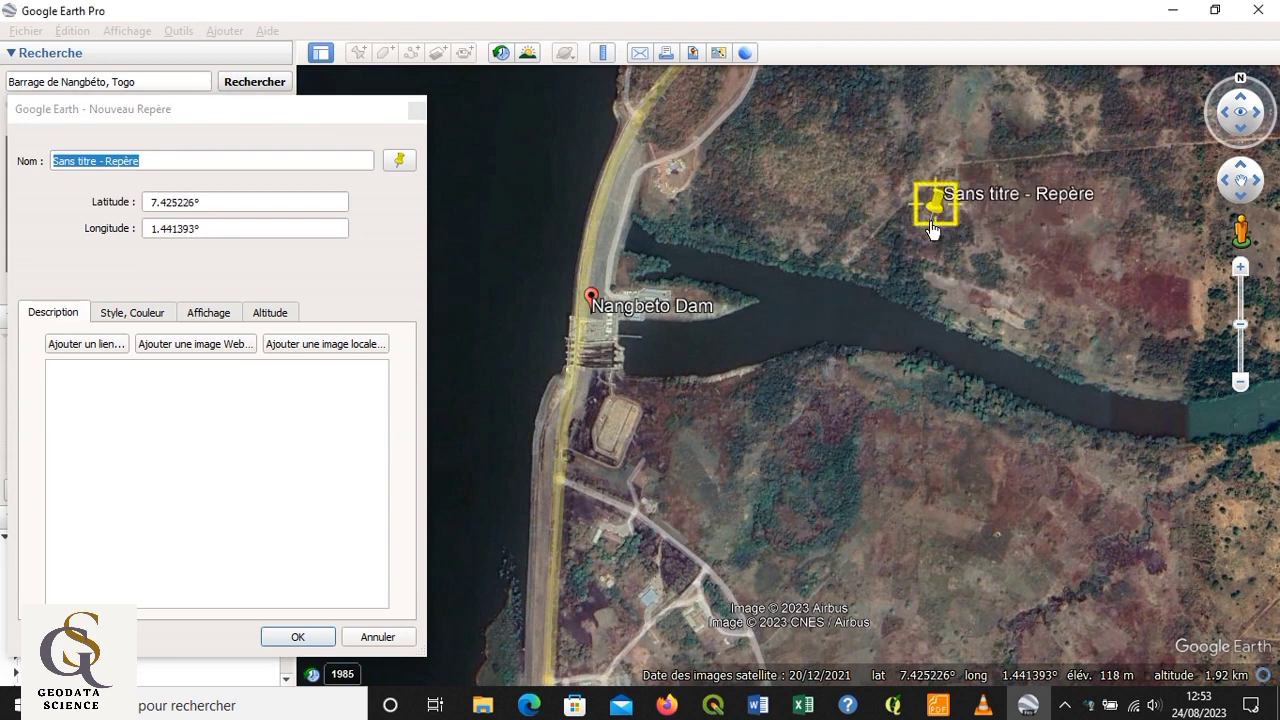
{"action": "left_click_drag", "start_coordinate": [932, 222], "coordinate": [1167, 124]}
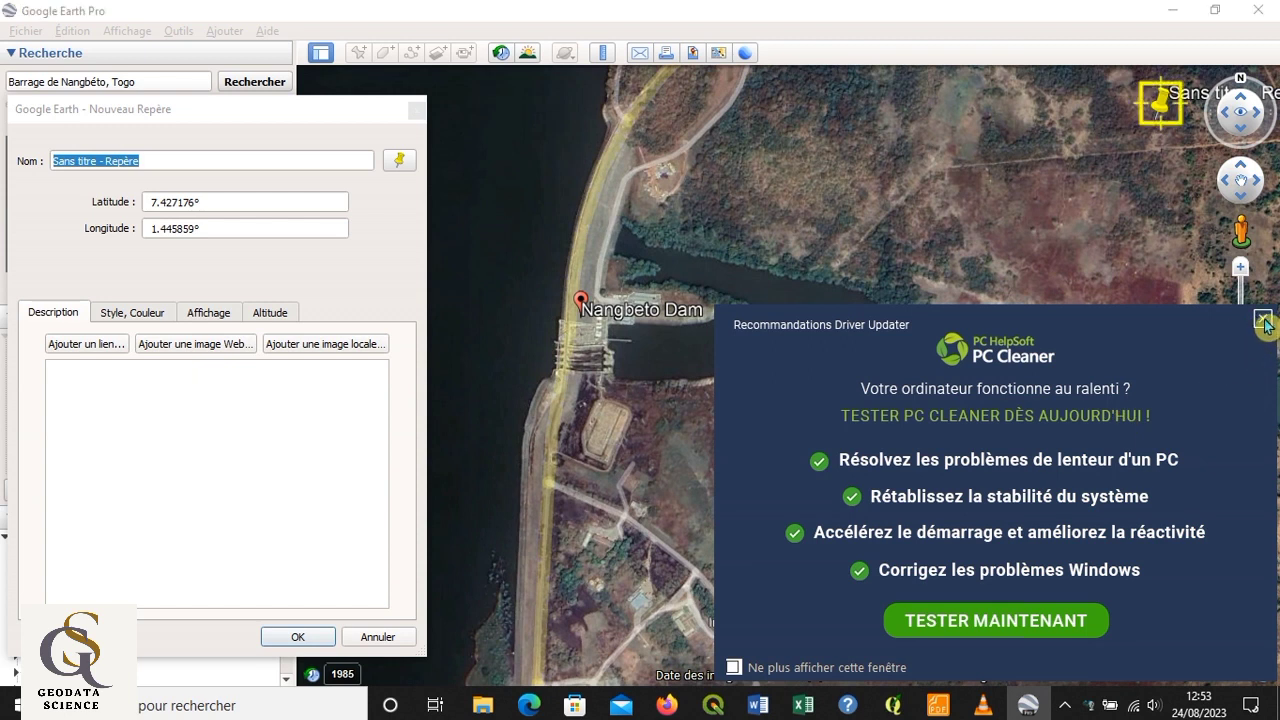
{"action": "left_click", "coordinate": [1263, 320]}
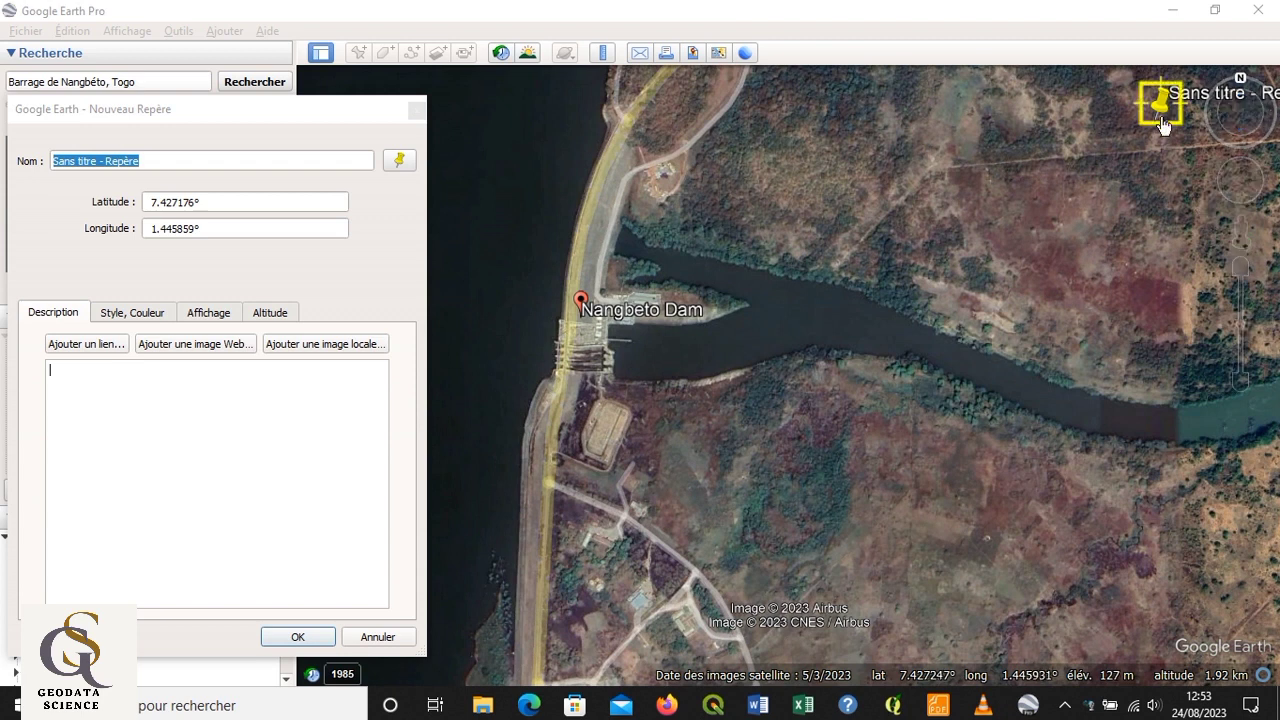
{"action": "left_click_drag", "start_coordinate": [1162, 120], "coordinate": [1182, 117]}
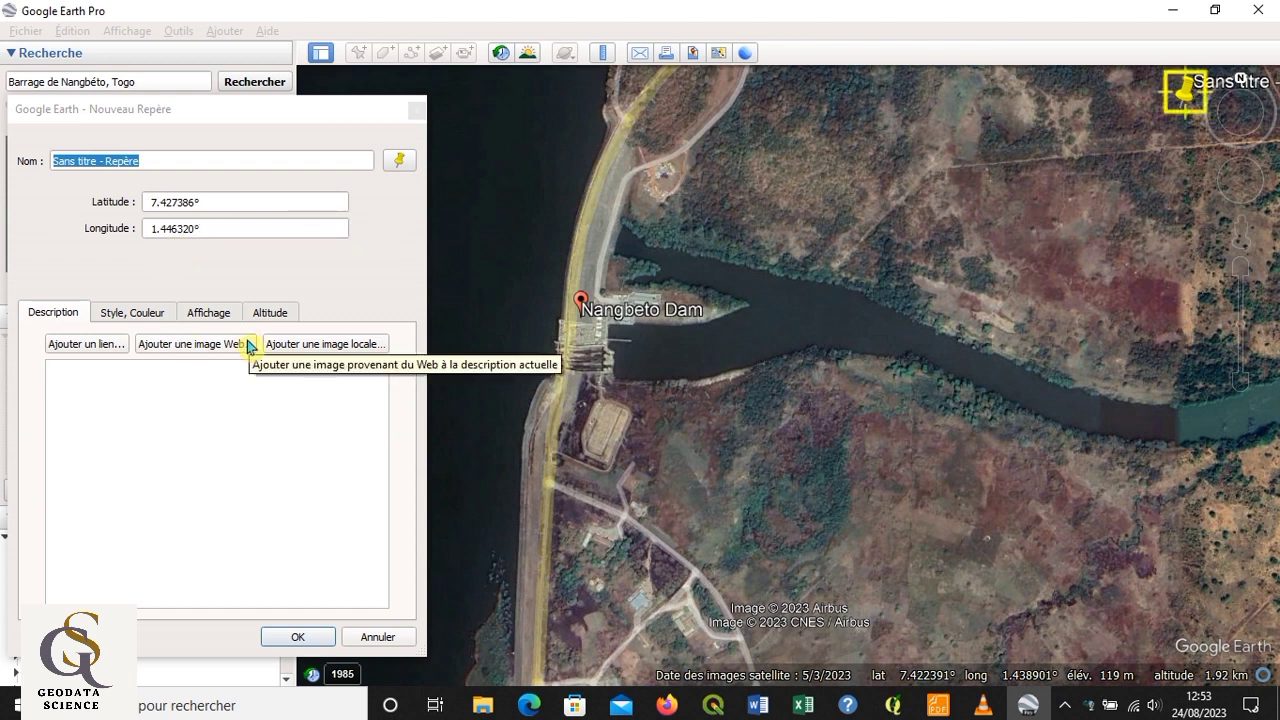
- Give the new placemark the red balloon icon with the letter I, name it P1 and save it
{"action": "left_click", "coordinate": [399, 160]}
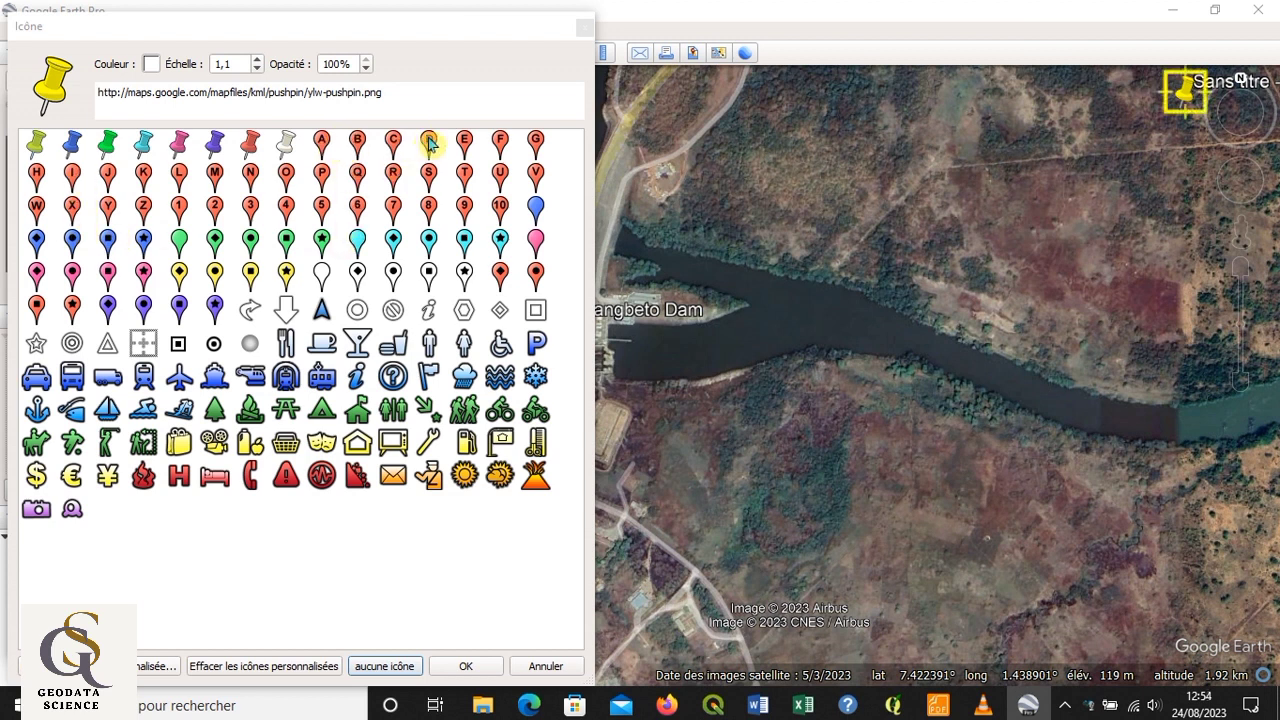
{"action": "left_click", "coordinate": [78, 176]}
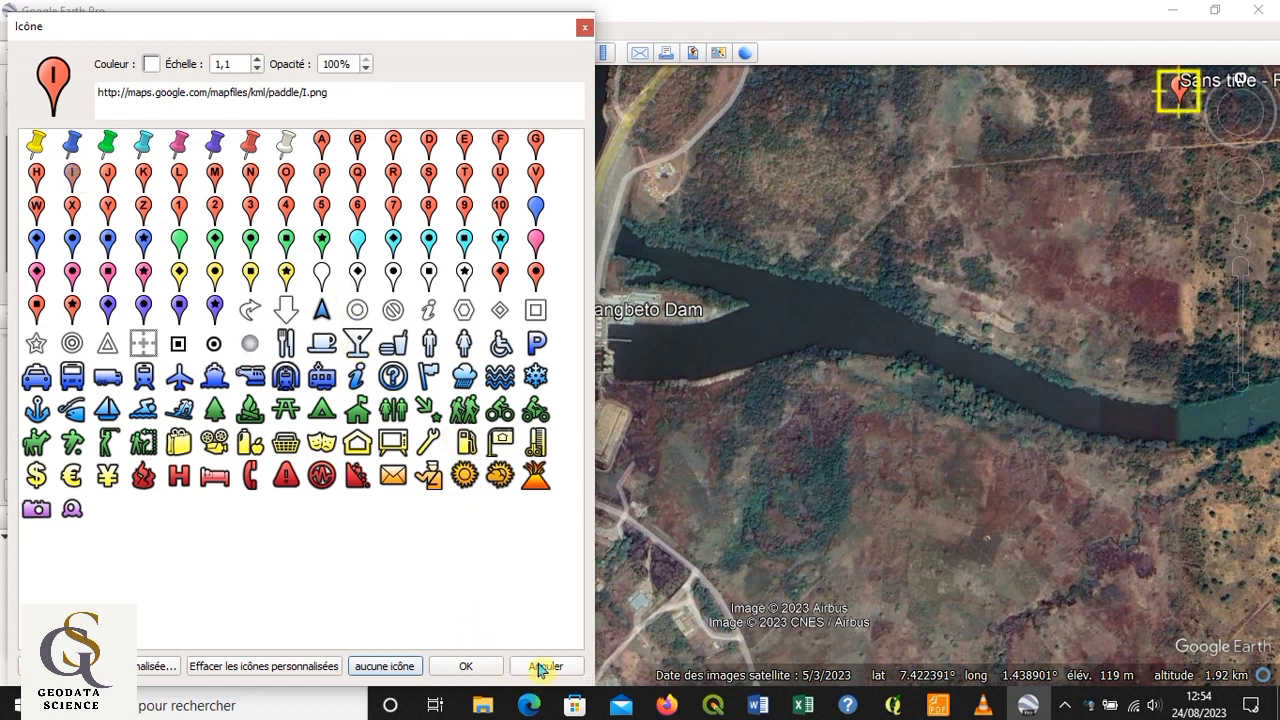
{"action": "left_click", "coordinate": [466, 666]}
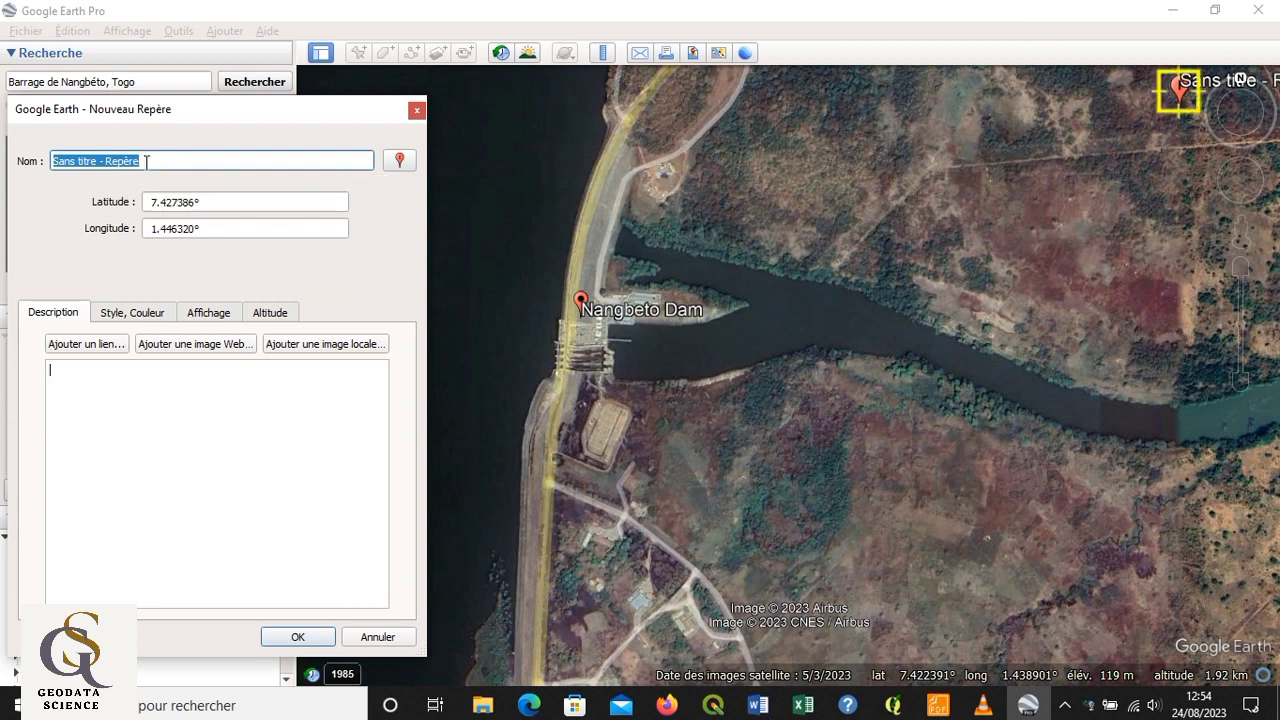
{"action": "type", "text": "P1"}
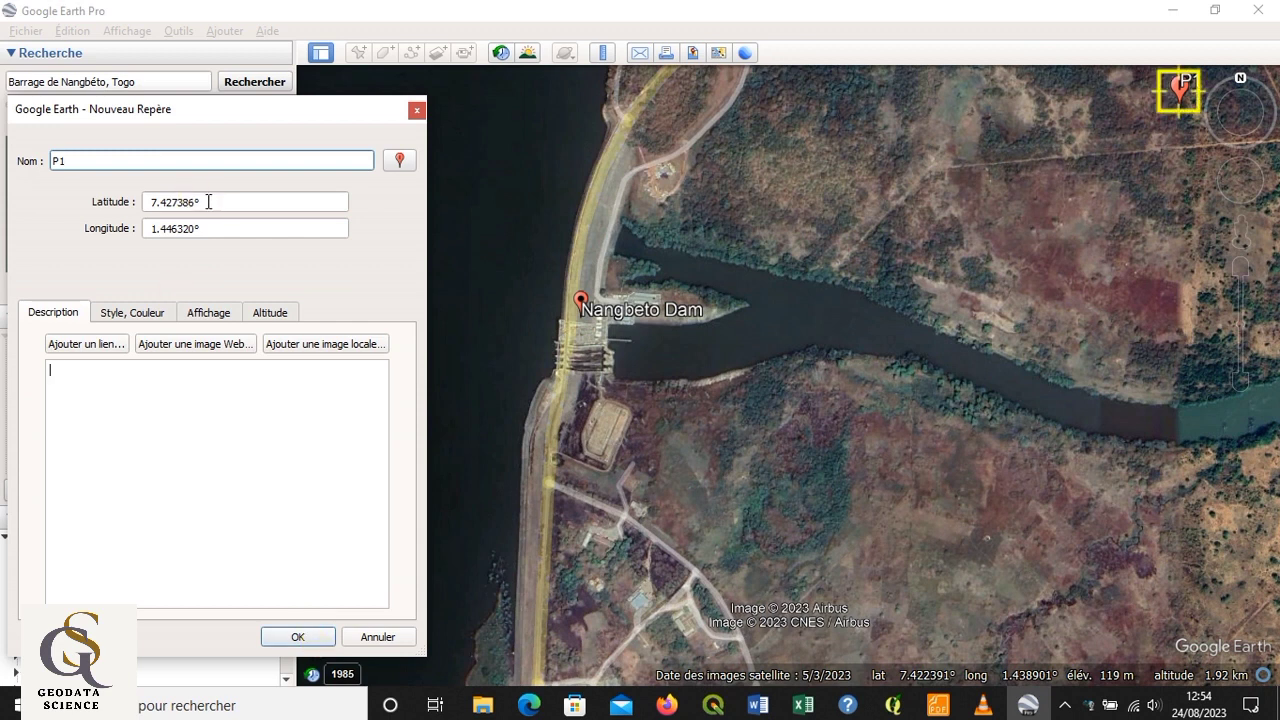
{"action": "left_click", "coordinate": [322, 641]}
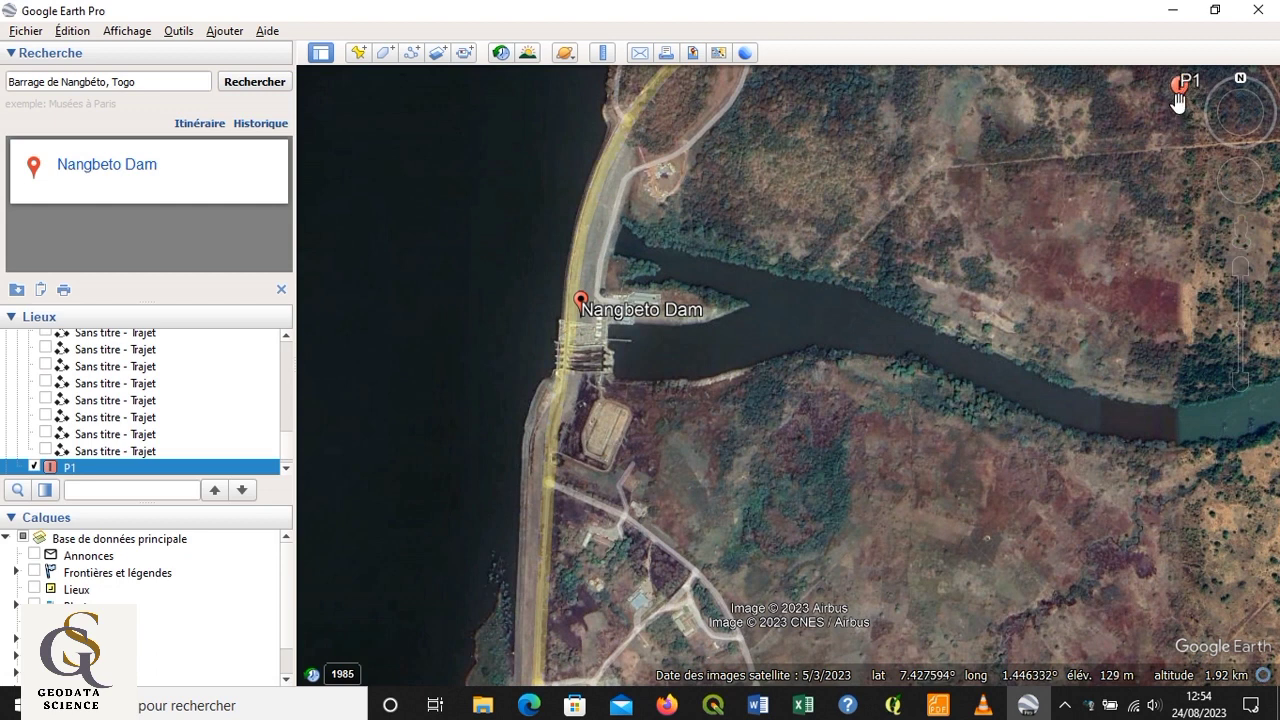
- Add a placemark named P2 over the water northwest of Nangbeto Dam at about 7.427178°, 1.431268°
{"action": "left_click_drag", "start_coordinate": [890, 357], "coordinate": [821, 357]}
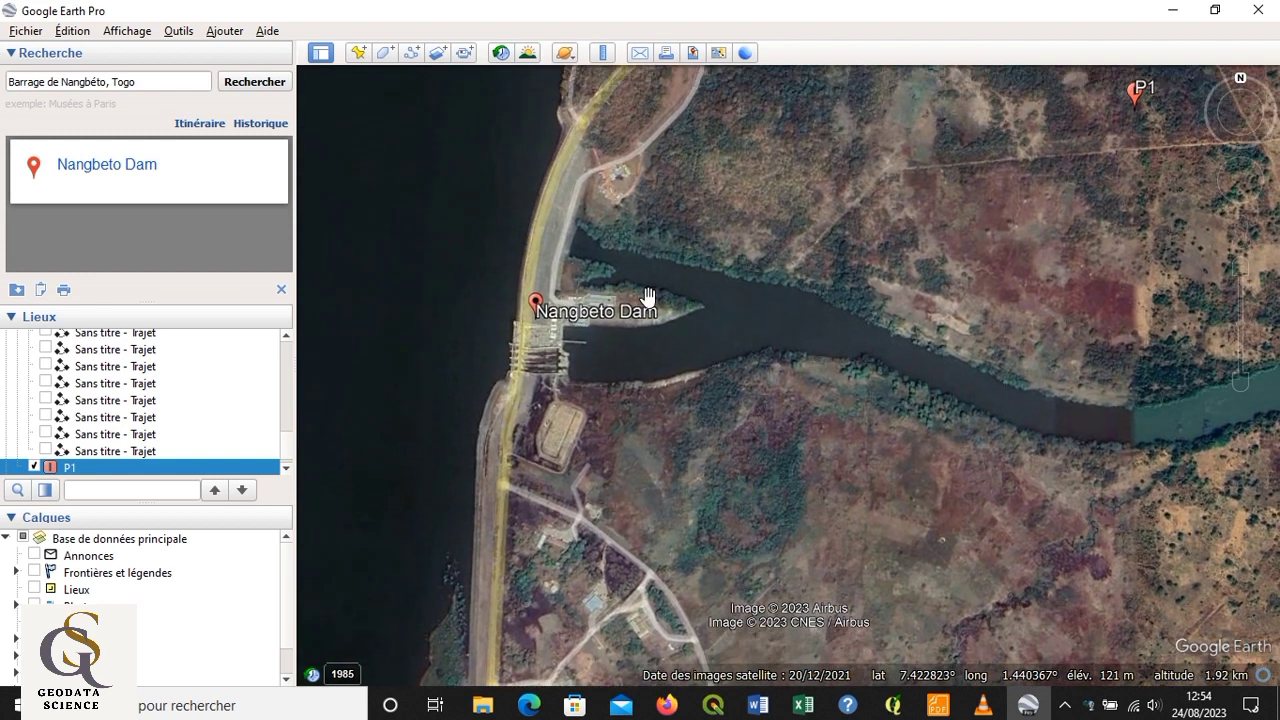
{"action": "left_click", "coordinate": [352, 55]}
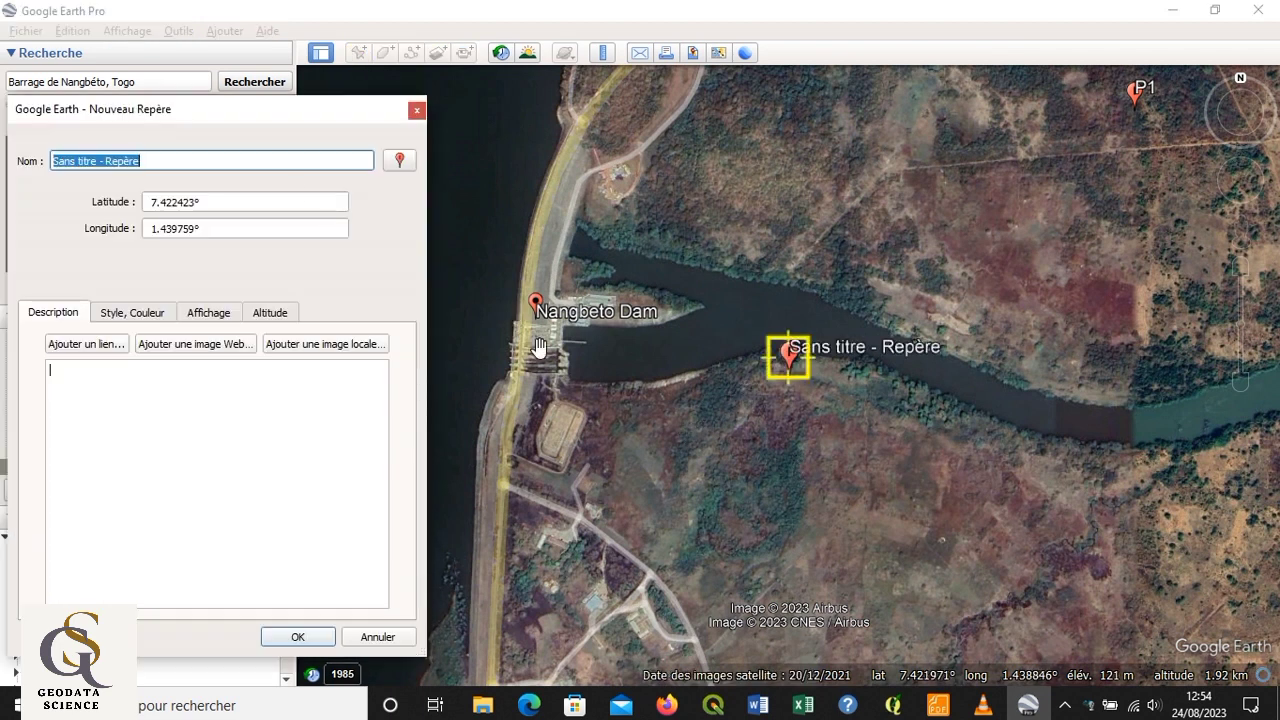
{"action": "left_click_drag", "start_coordinate": [297, 111], "coordinate": [222, 173]}
{"action": "left_click_drag", "start_coordinate": [797, 366], "coordinate": [342, 128]}
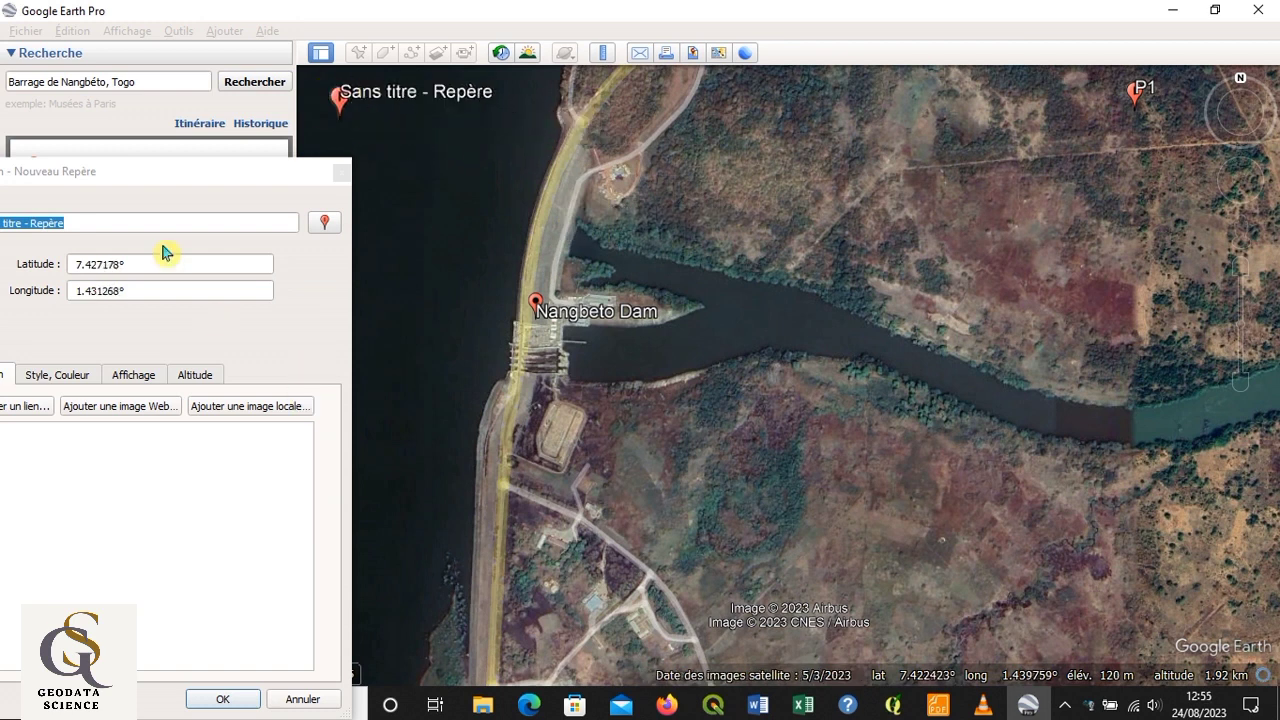
{"action": "left_click", "coordinate": [121, 173]}
{"action": "left_click_drag", "start_coordinate": [272, 174], "coordinate": [848, 124]}
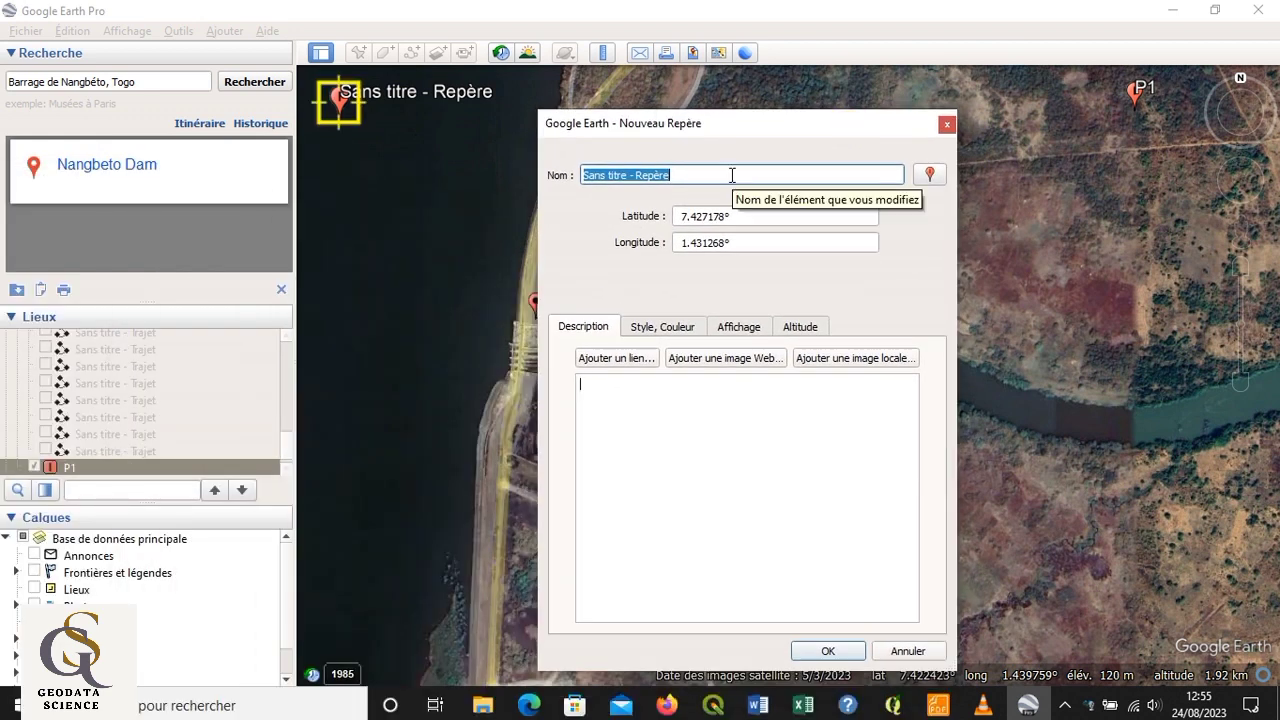
{"action": "type", "text": "P2"}
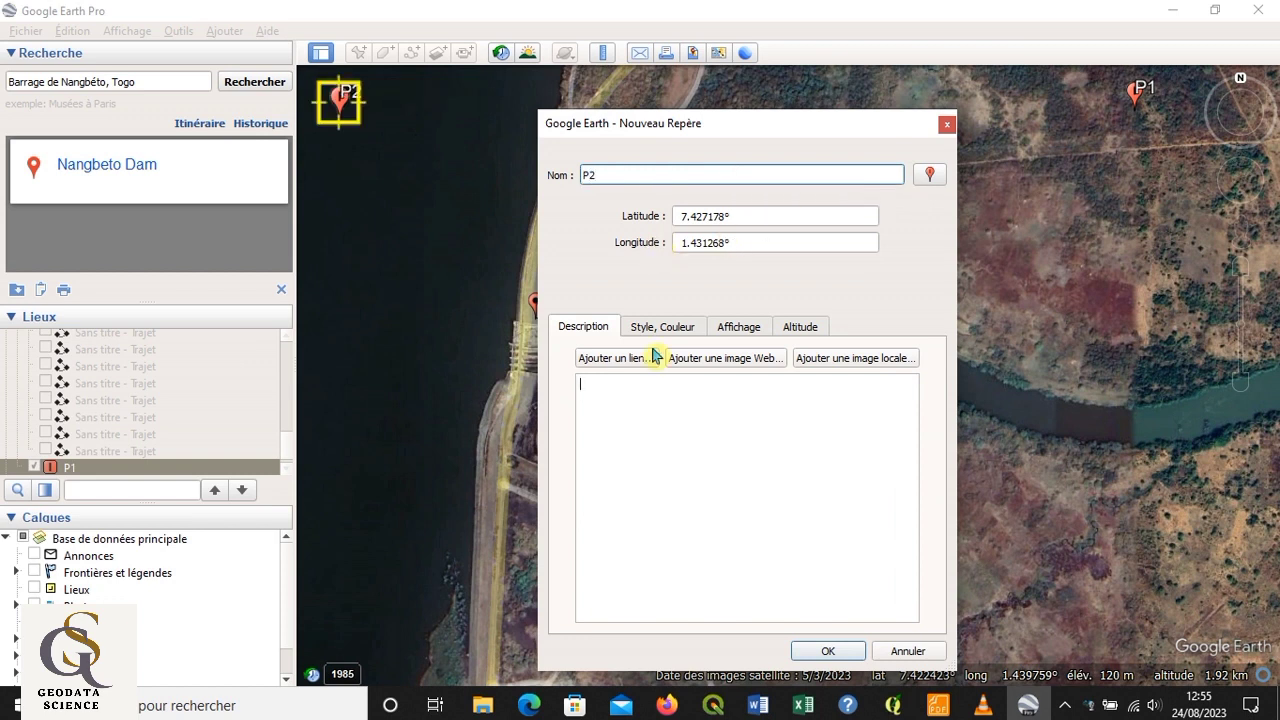
{"action": "left_click", "coordinate": [827, 651]}
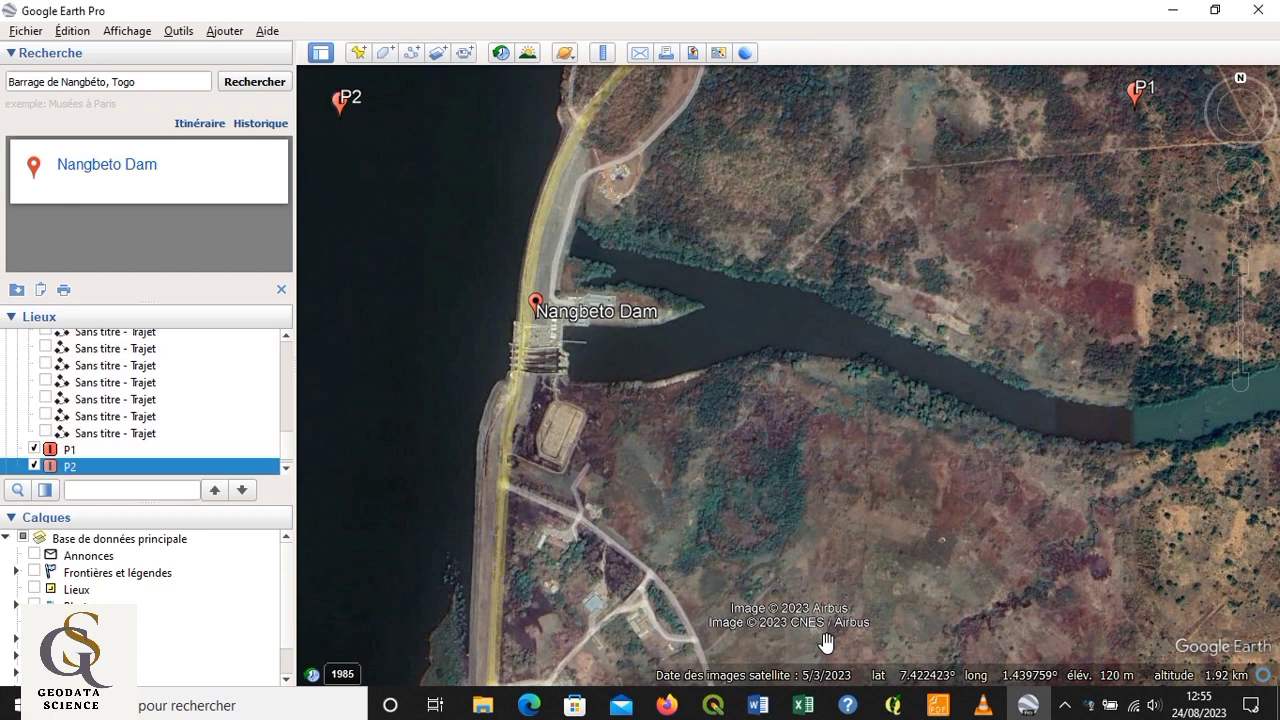
- Add a placemark named P3 over the water southwest of Nangbeto Dam at about 7.417352°, 1.431357°
{"action": "left_click", "coordinate": [356, 53]}
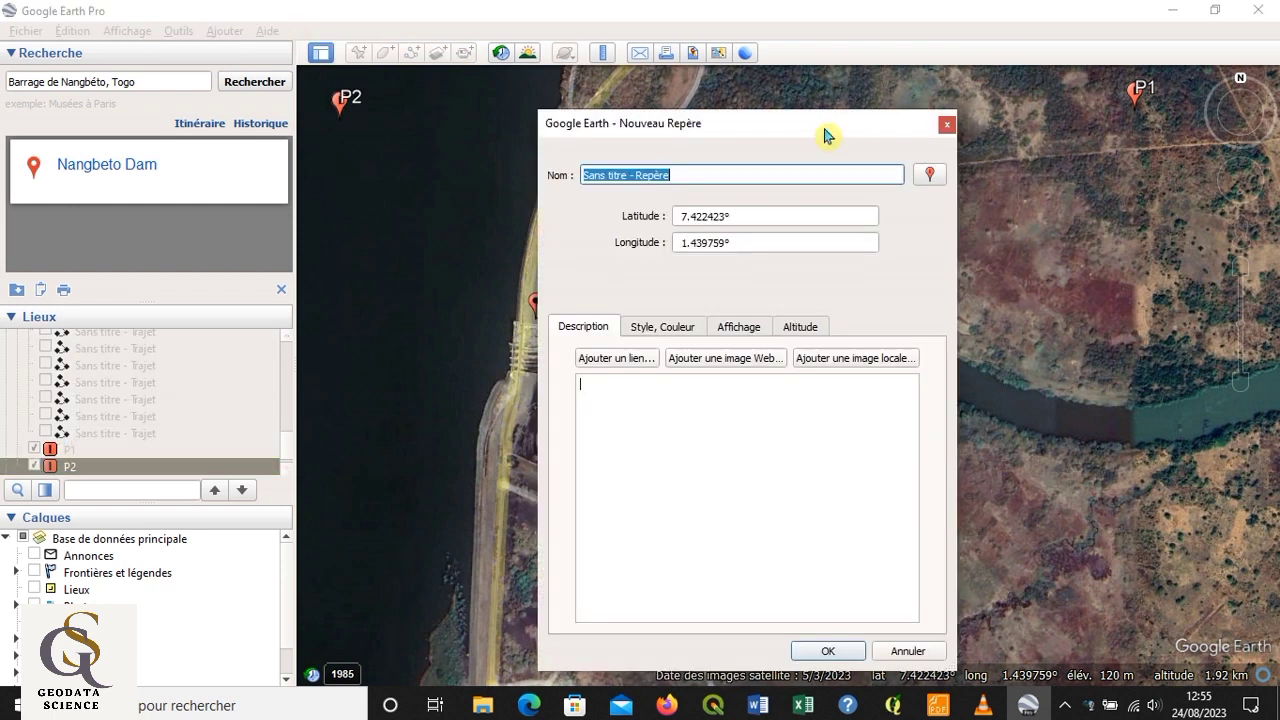
{"action": "left_click_drag", "start_coordinate": [814, 129], "coordinate": [1139, 147]}
{"action": "left_click", "coordinate": [787, 358]}
{"action": "left_click_drag", "start_coordinate": [787, 358], "coordinate": [351, 652]}
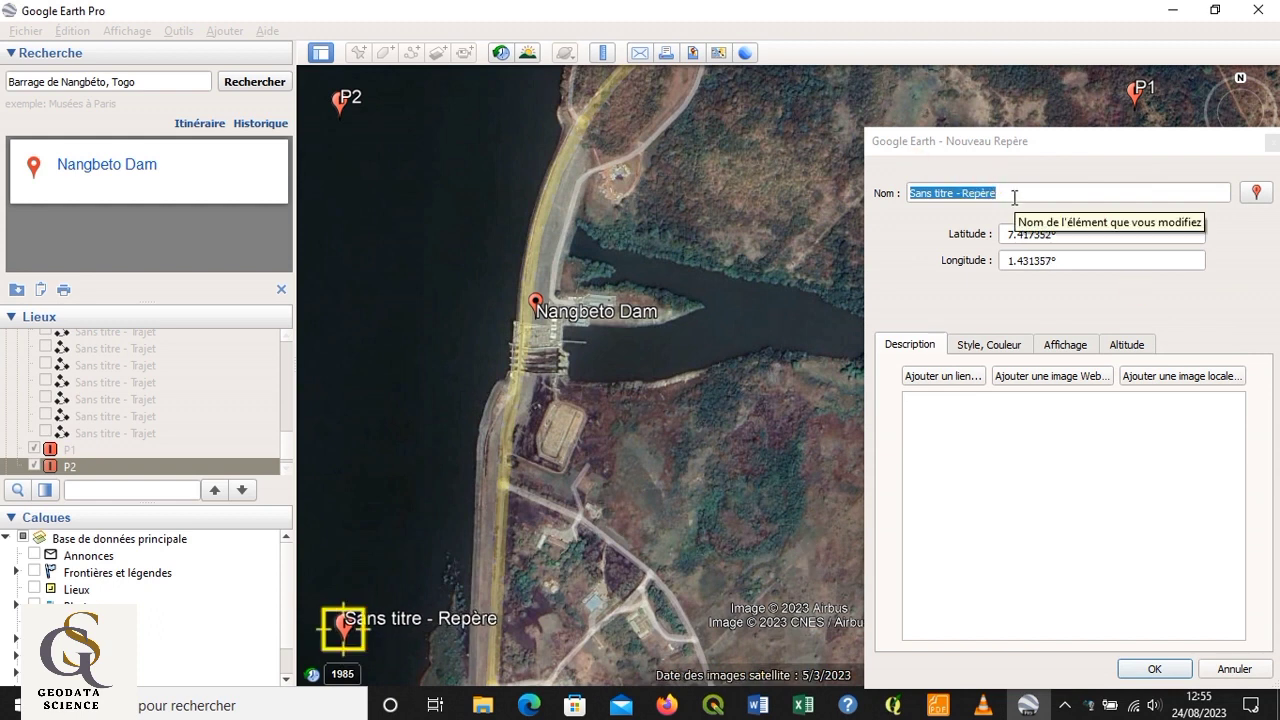
{"action": "left_click_drag", "start_coordinate": [1016, 194], "coordinate": [886, 196]}
{"action": "type", "text": "P3"}
{"action": "left_click_drag", "start_coordinate": [978, 195], "coordinate": [859, 195]}
{"action": "type", "text": "P"}
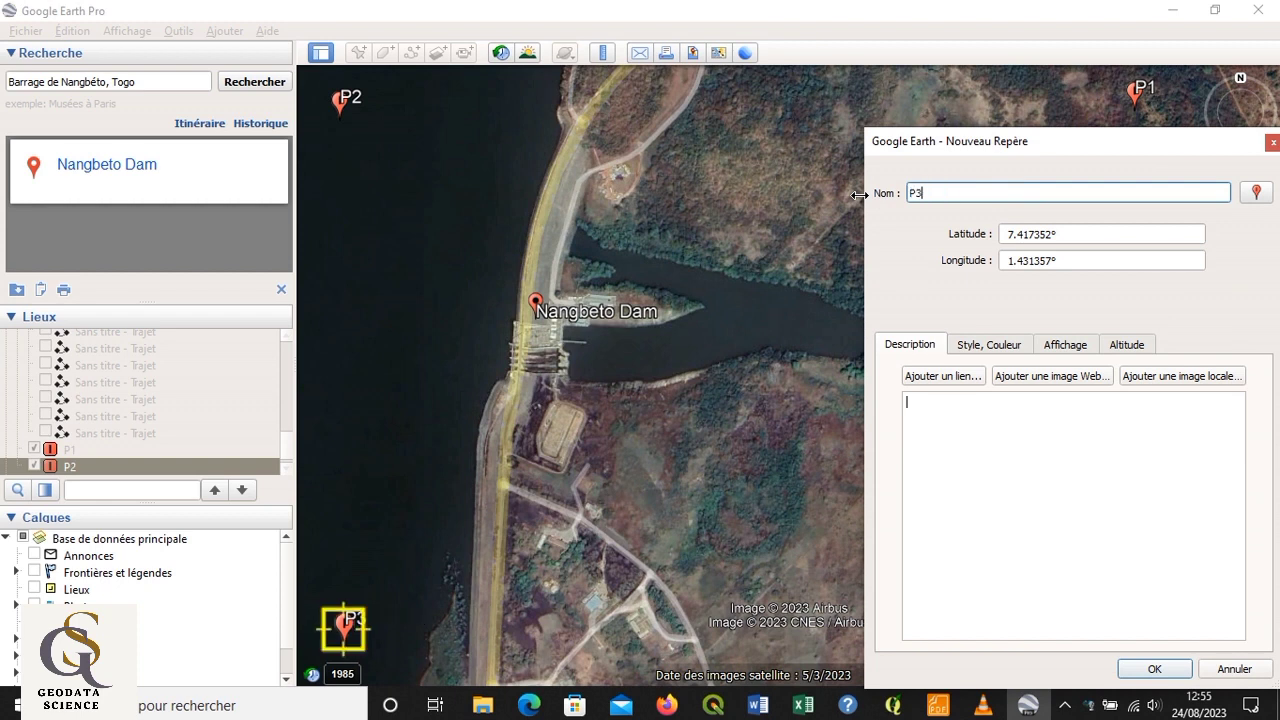
{"action": "left_click", "coordinate": [1153, 669]}
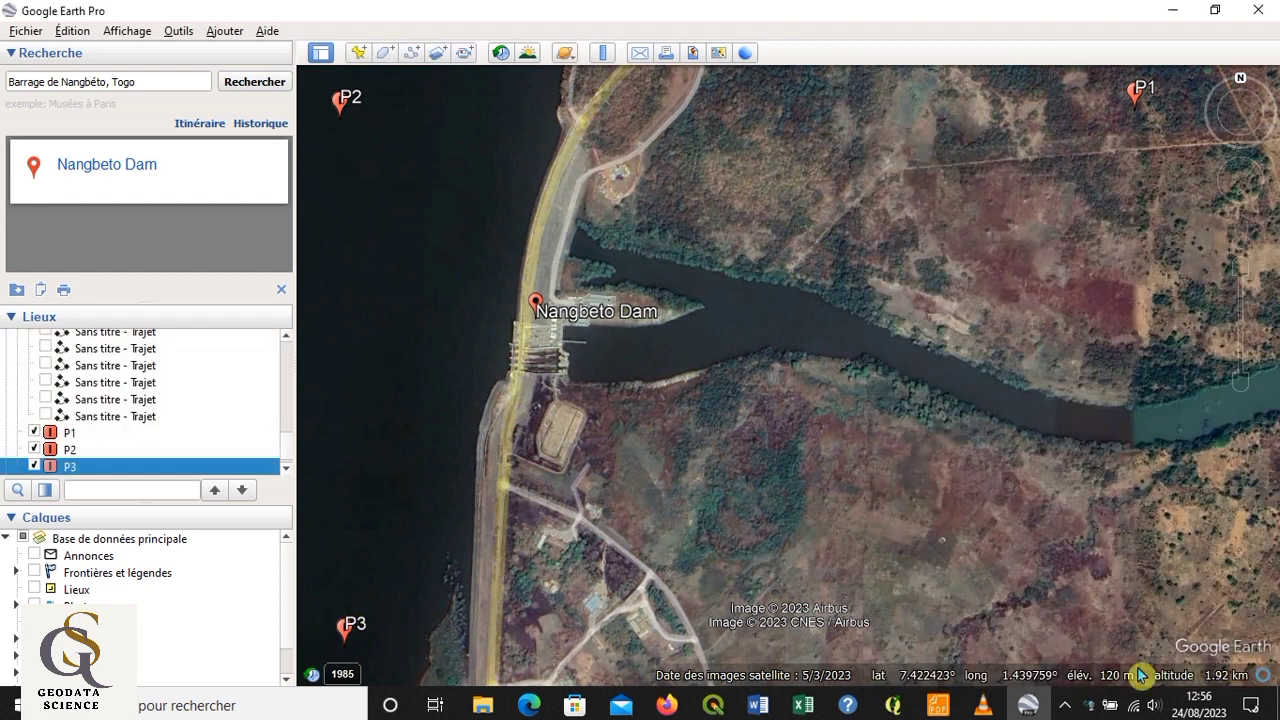
- Add a placemark named P4 on the land southeast of Nangbeto Dam at about 7.417860°, 1.447051°
{"action": "left_click", "coordinate": [358, 52]}
{"action": "left_click_drag", "start_coordinate": [1122, 143], "coordinate": [502, 99]}
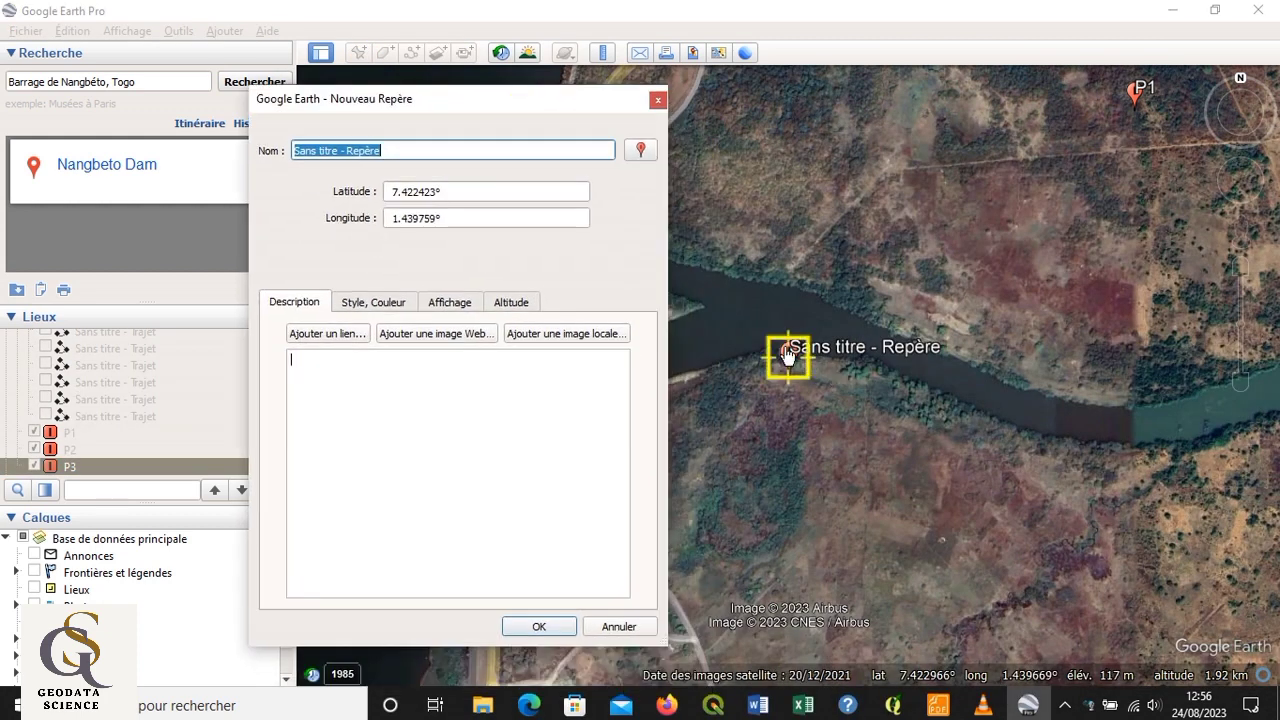
{"action": "left_click_drag", "start_coordinate": [788, 355], "coordinate": [863, 405]}
{"action": "left_click_drag", "start_coordinate": [928, 470], "coordinate": [1168, 625]}
{"action": "left_click", "coordinate": [495, 99]}
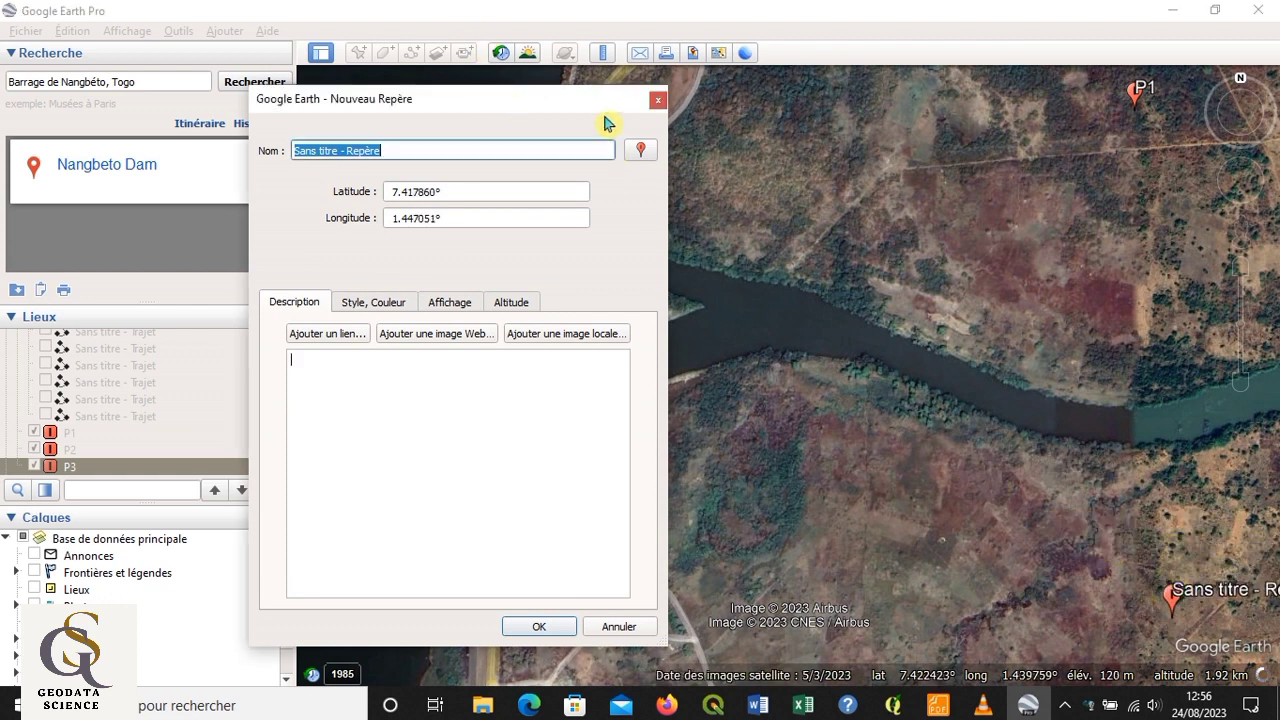
{"action": "left_click_drag", "start_coordinate": [553, 104], "coordinate": [764, 96]}
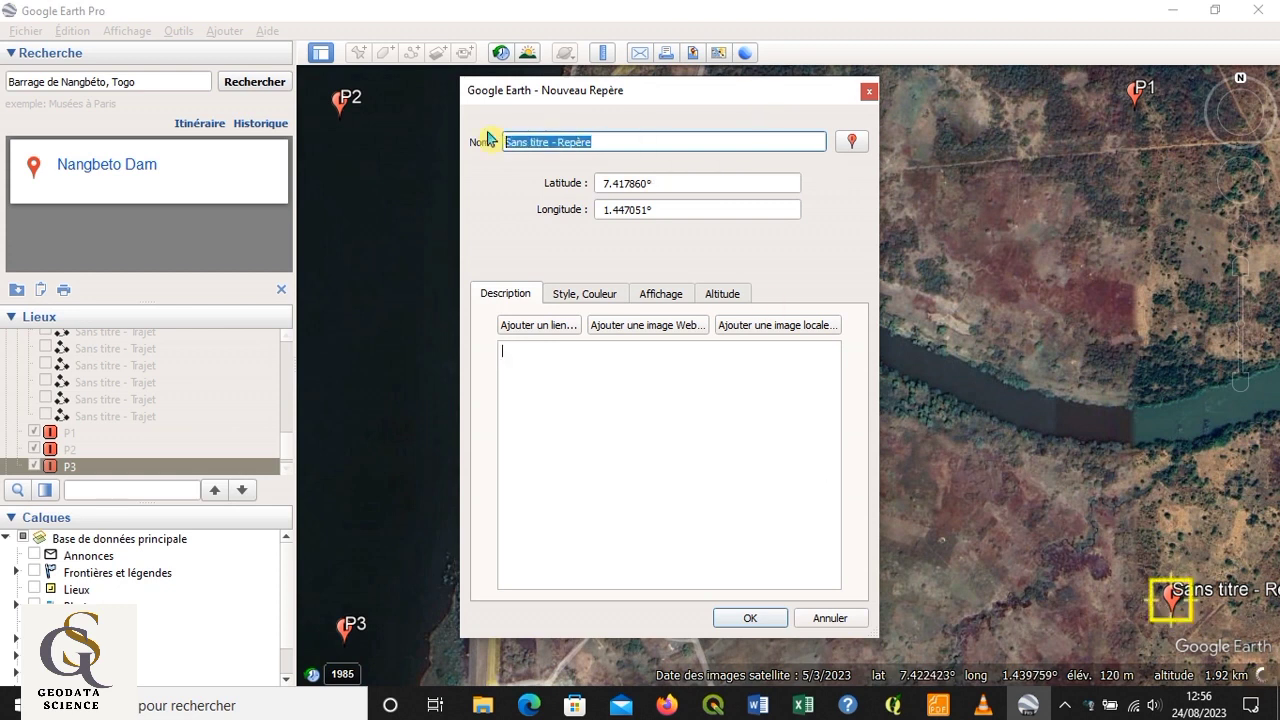
{"action": "type", "text": "P4"}
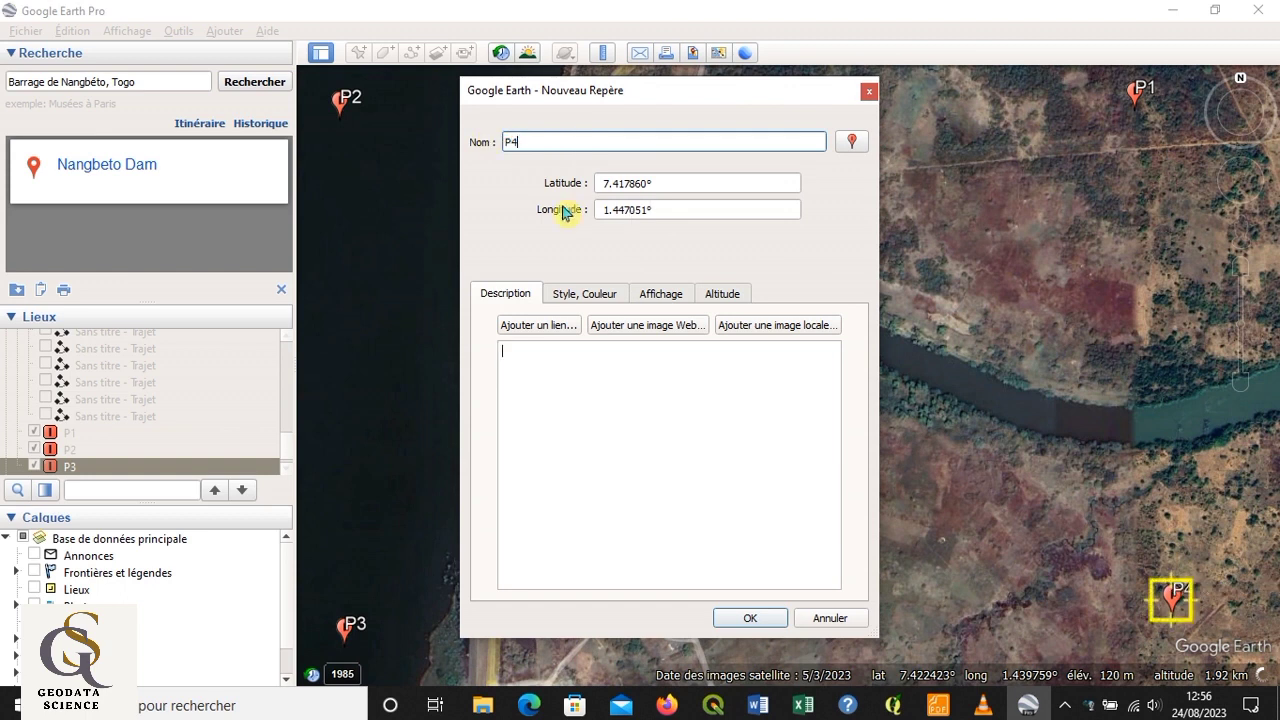
{"action": "left_click", "coordinate": [750, 618]}
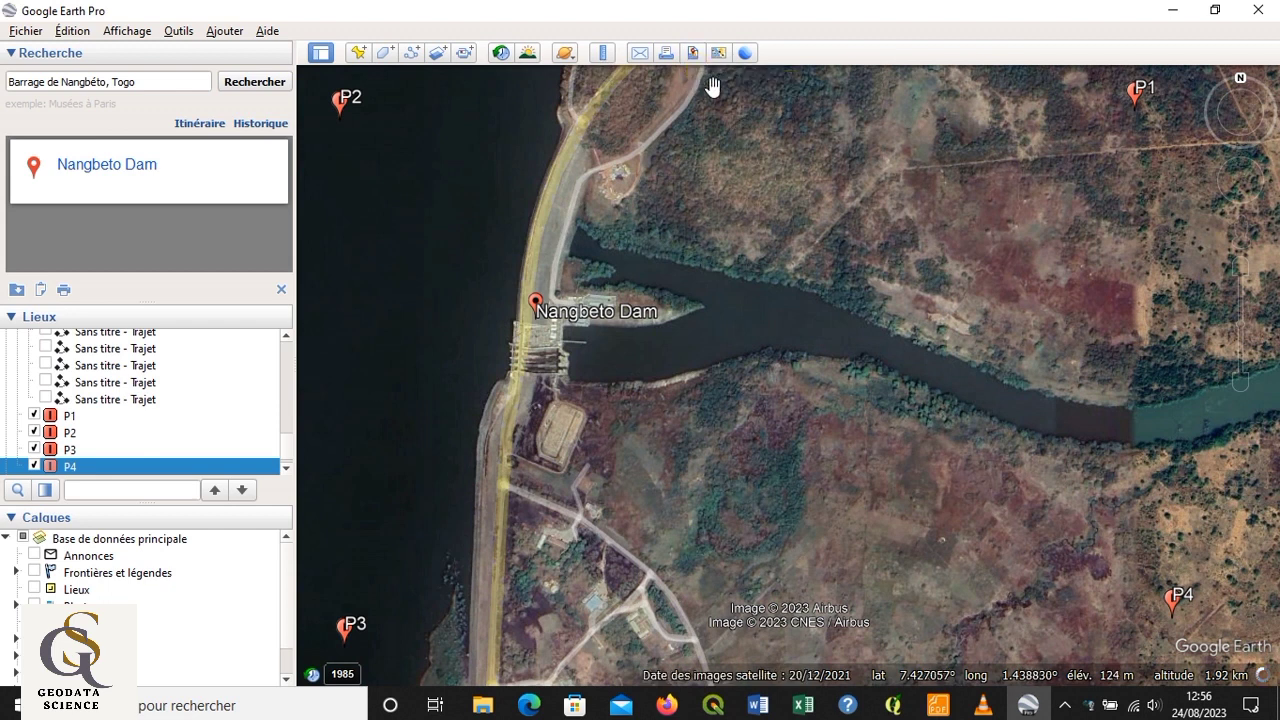
- Start saving the map view as an image and turn off the title and description, legend, compass and scale elements
{"action": "left_click", "coordinate": [695, 55]}
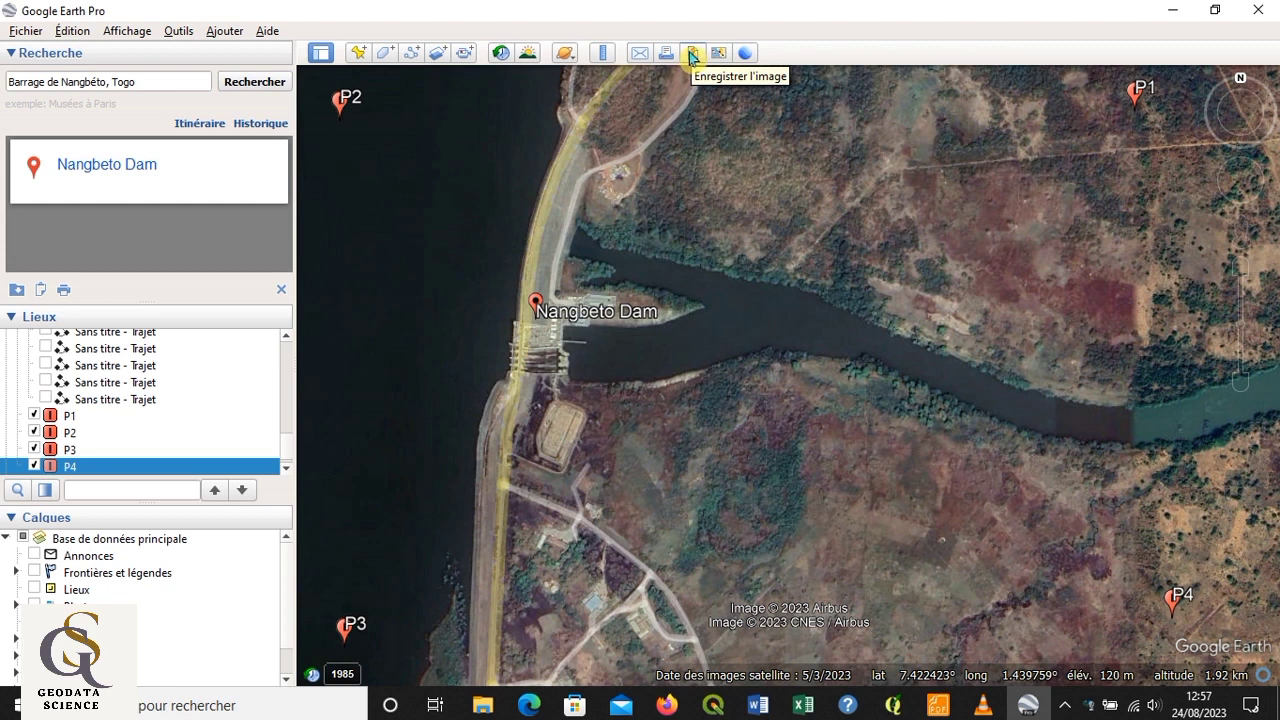
{"action": "left_click", "coordinate": [692, 55]}
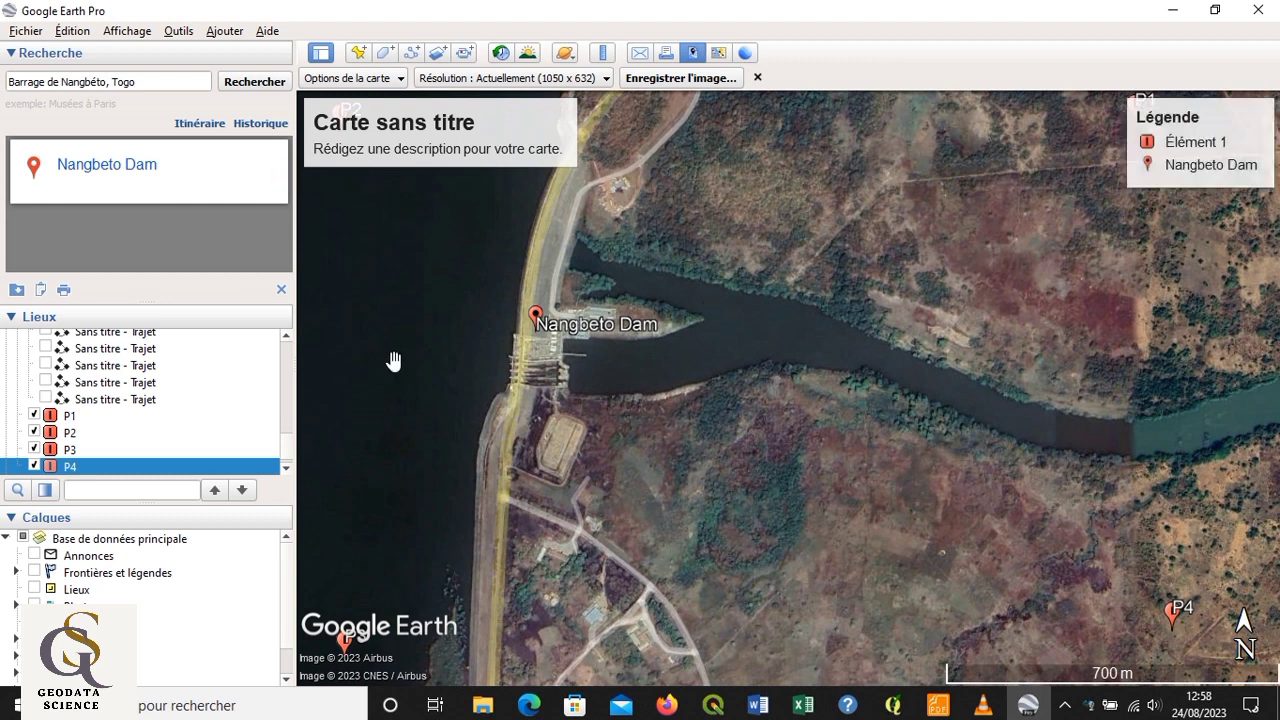
{"action": "left_click", "coordinate": [401, 80]}
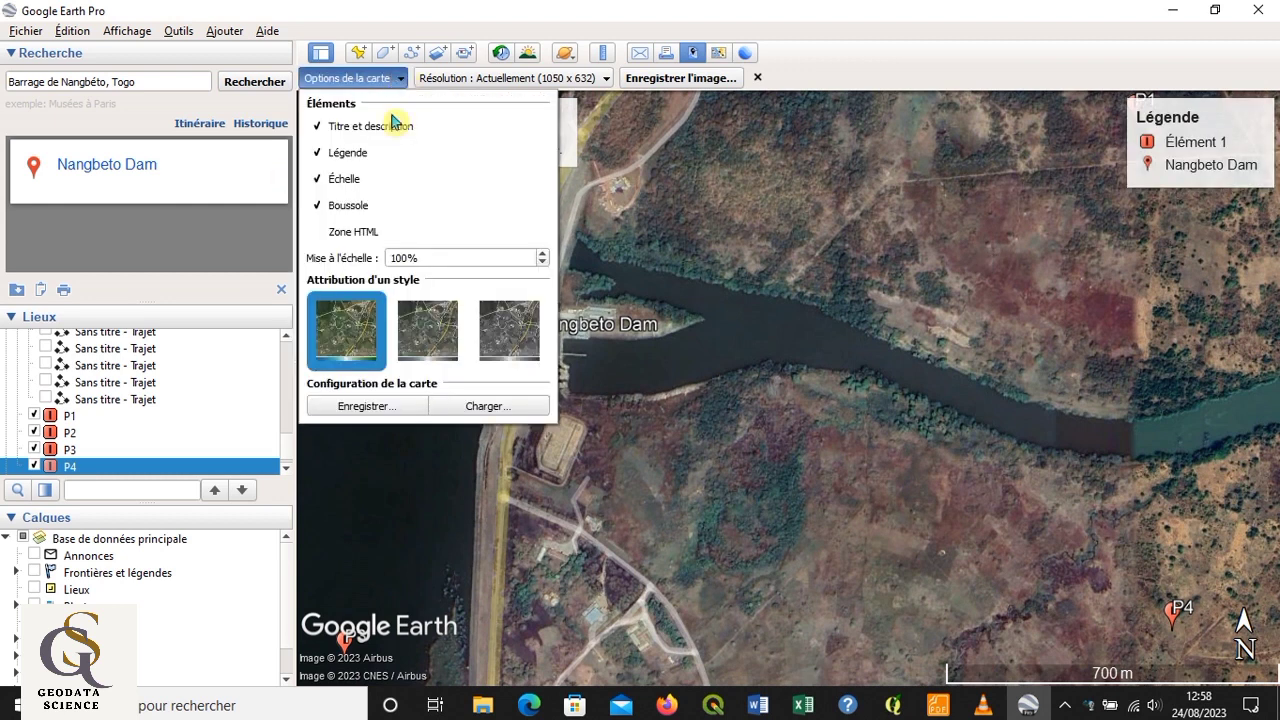
{"action": "left_click", "coordinate": [321, 128]}
{"action": "left_click", "coordinate": [320, 153]}
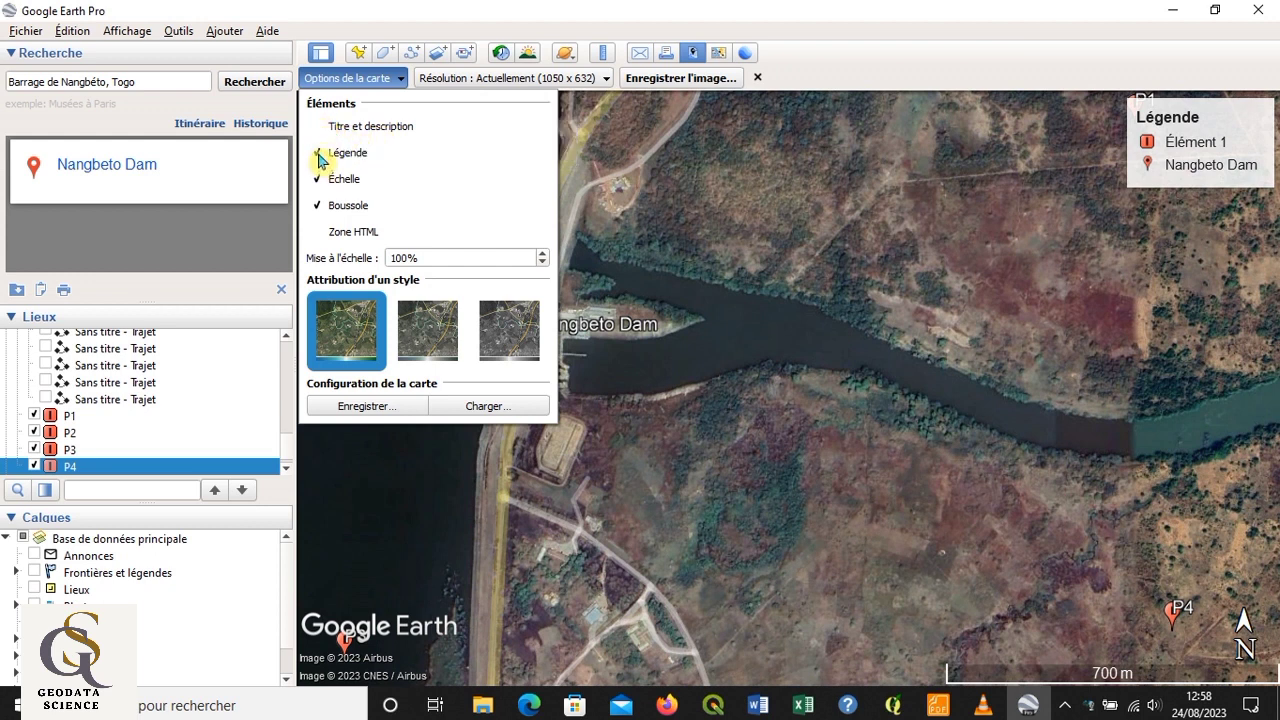
{"action": "left_click", "coordinate": [319, 207]}
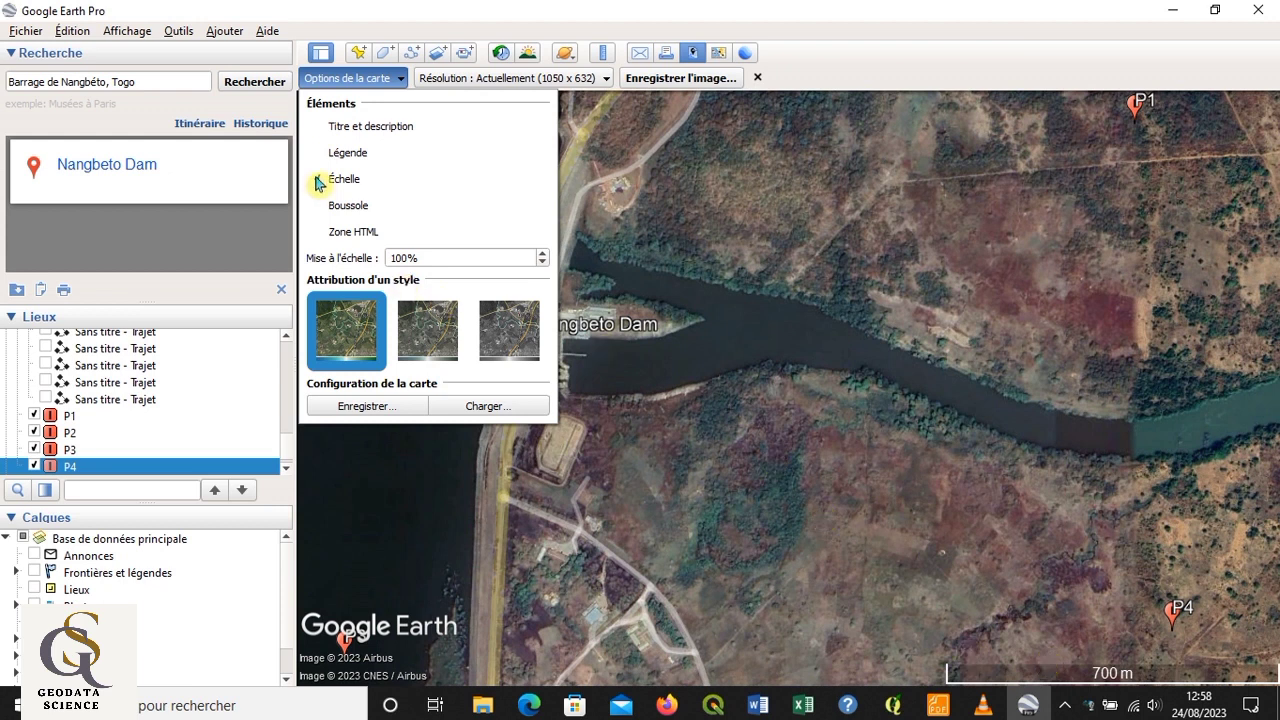
{"action": "left_click", "coordinate": [318, 181]}
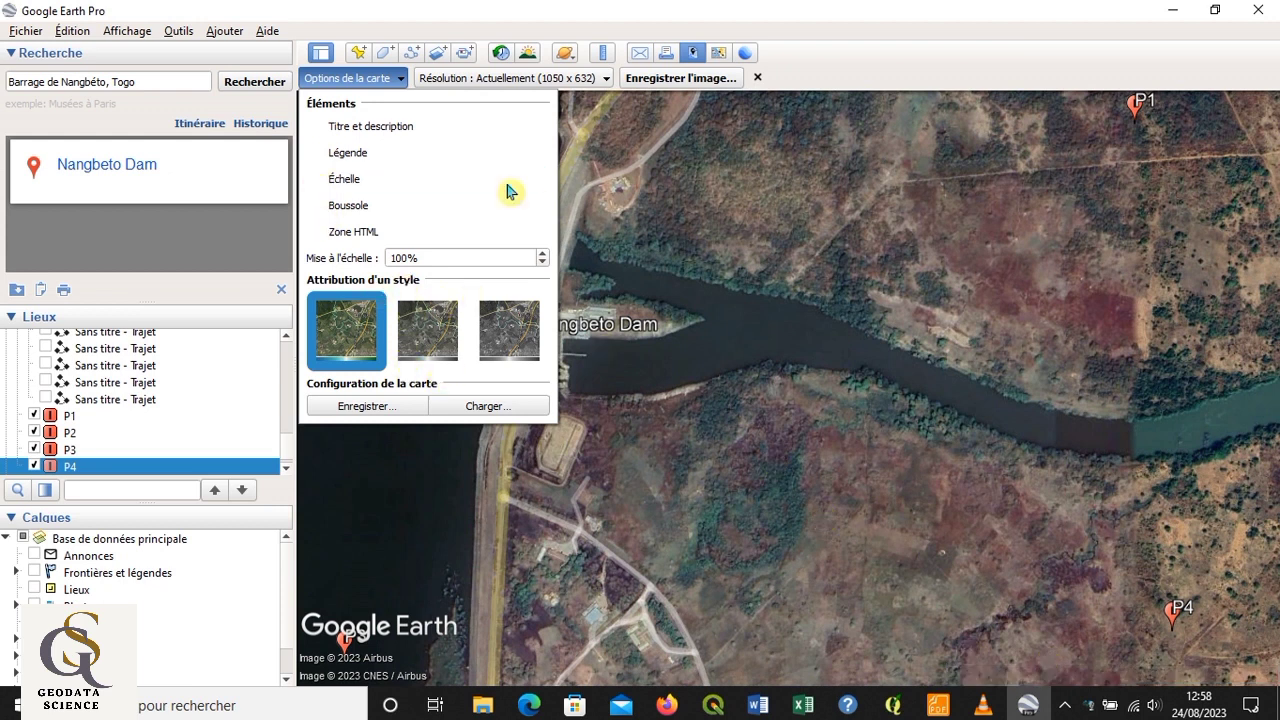
- Set the image resolution to maximum quality (8192 x 4930) and save it as the JPEG BARRAGE DE NAMGBETO in the D: drive's TP folder
{"action": "left_click", "coordinate": [605, 80]}
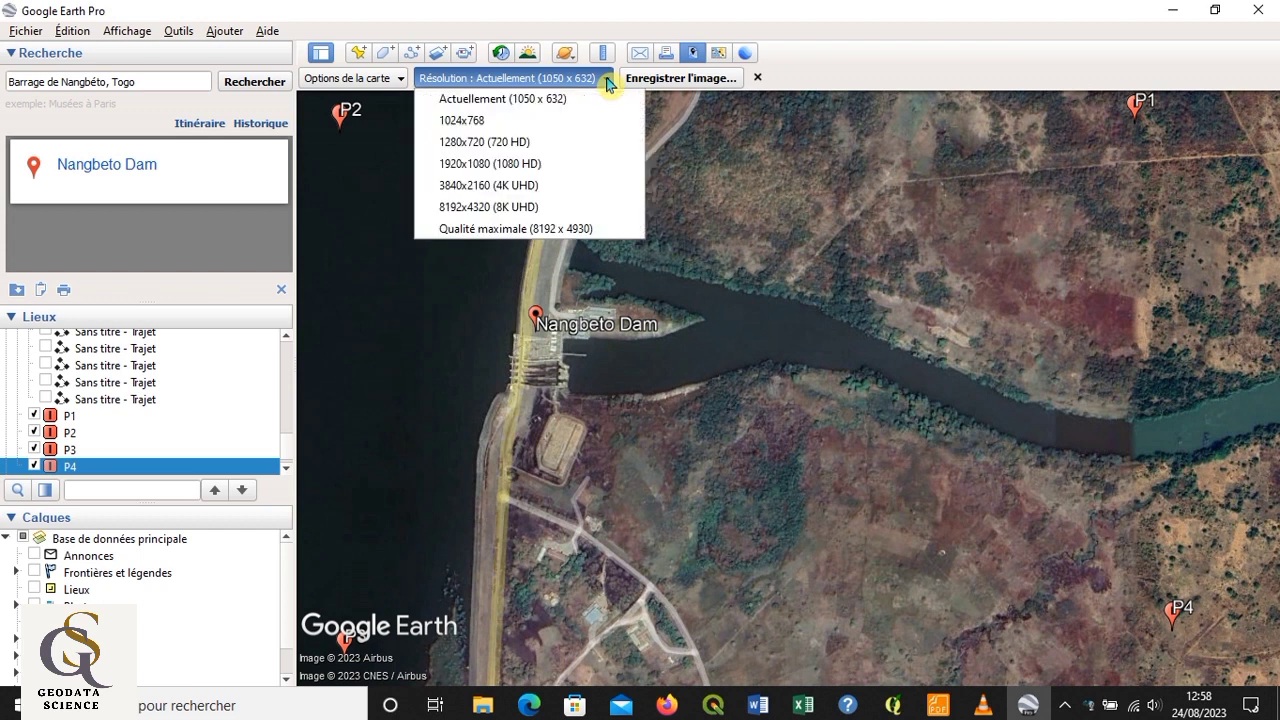
{"action": "left_click", "coordinate": [532, 229]}
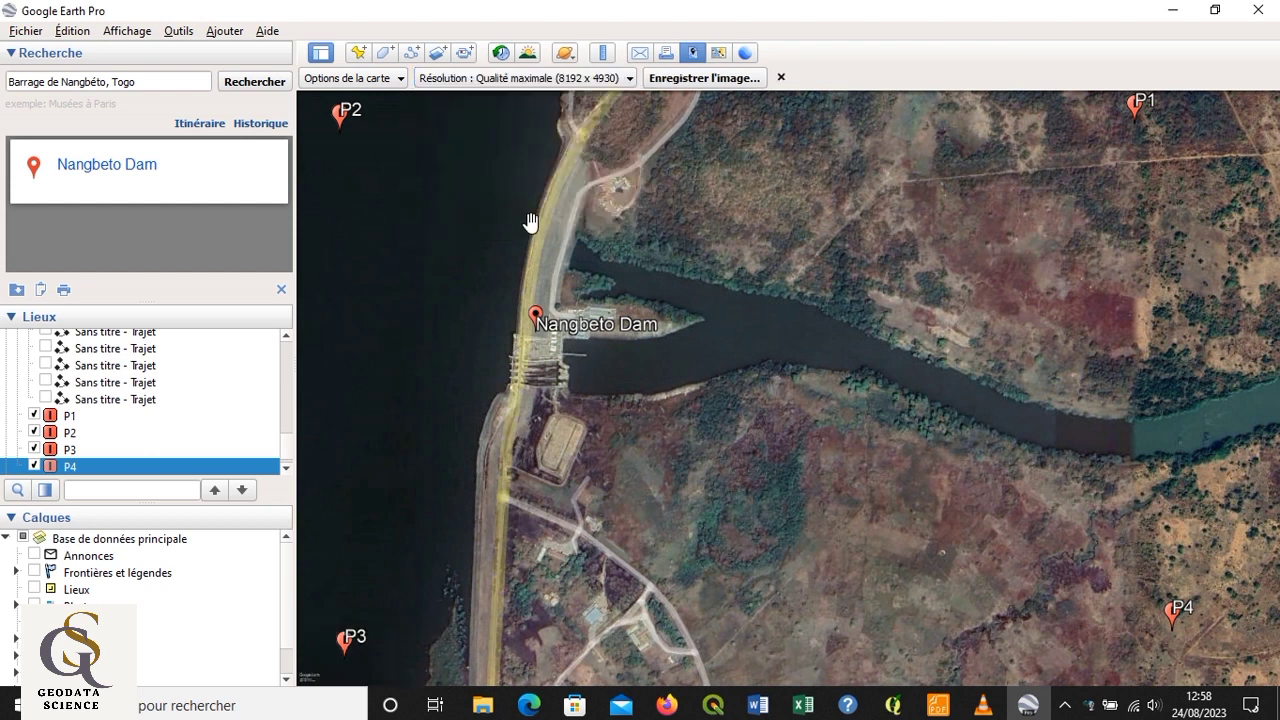
{"action": "left_click", "coordinate": [740, 80]}
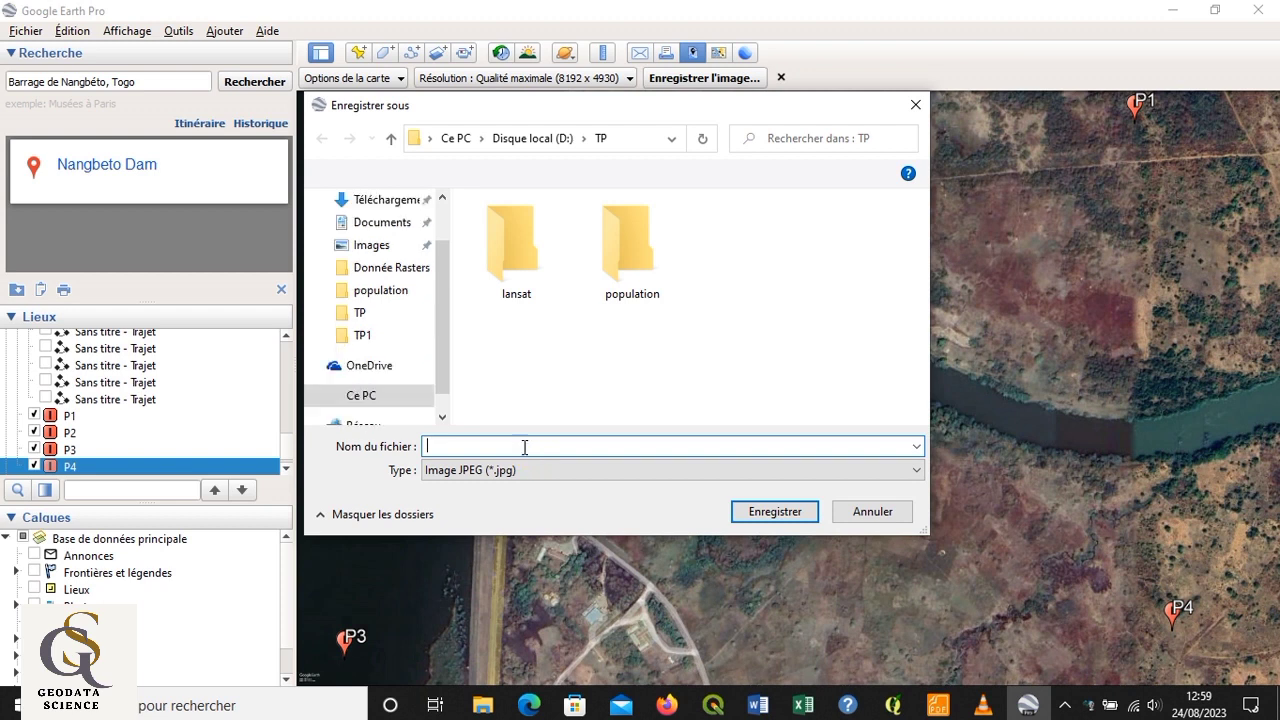
{"action": "type", "text": "BARRAGE DE NAMGBETO"}
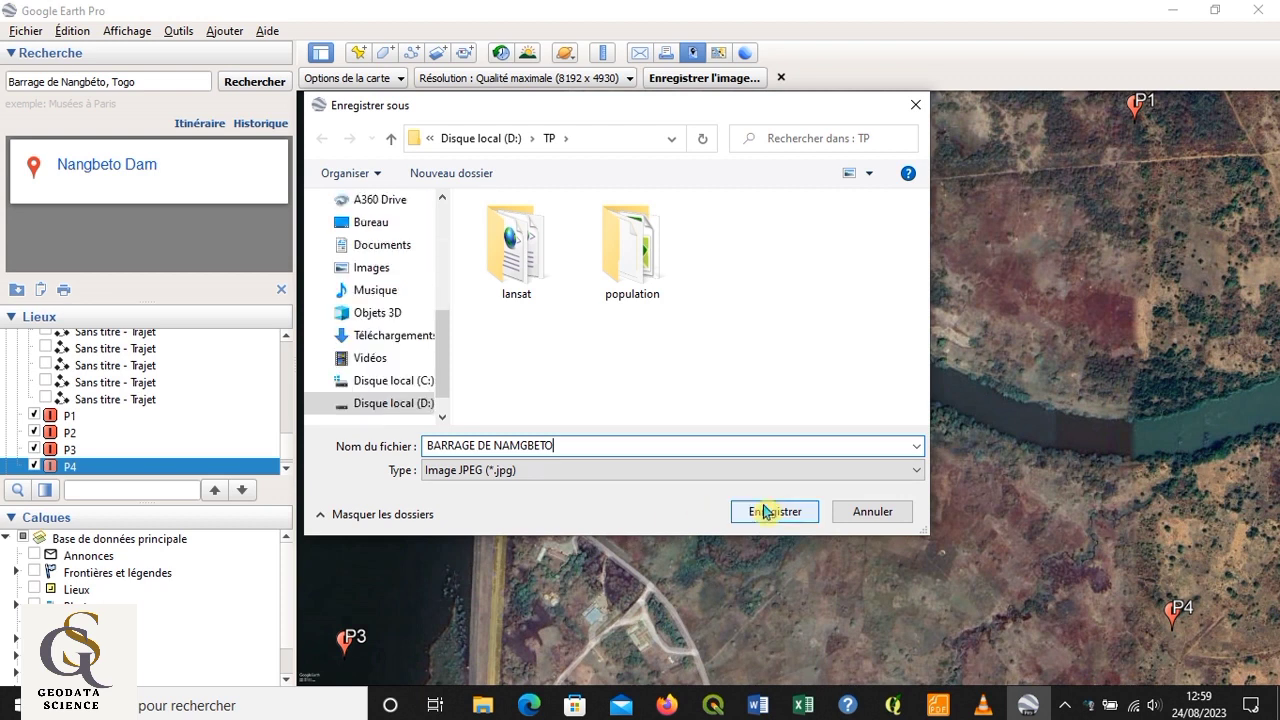
{"action": "left_click", "coordinate": [765, 512]}
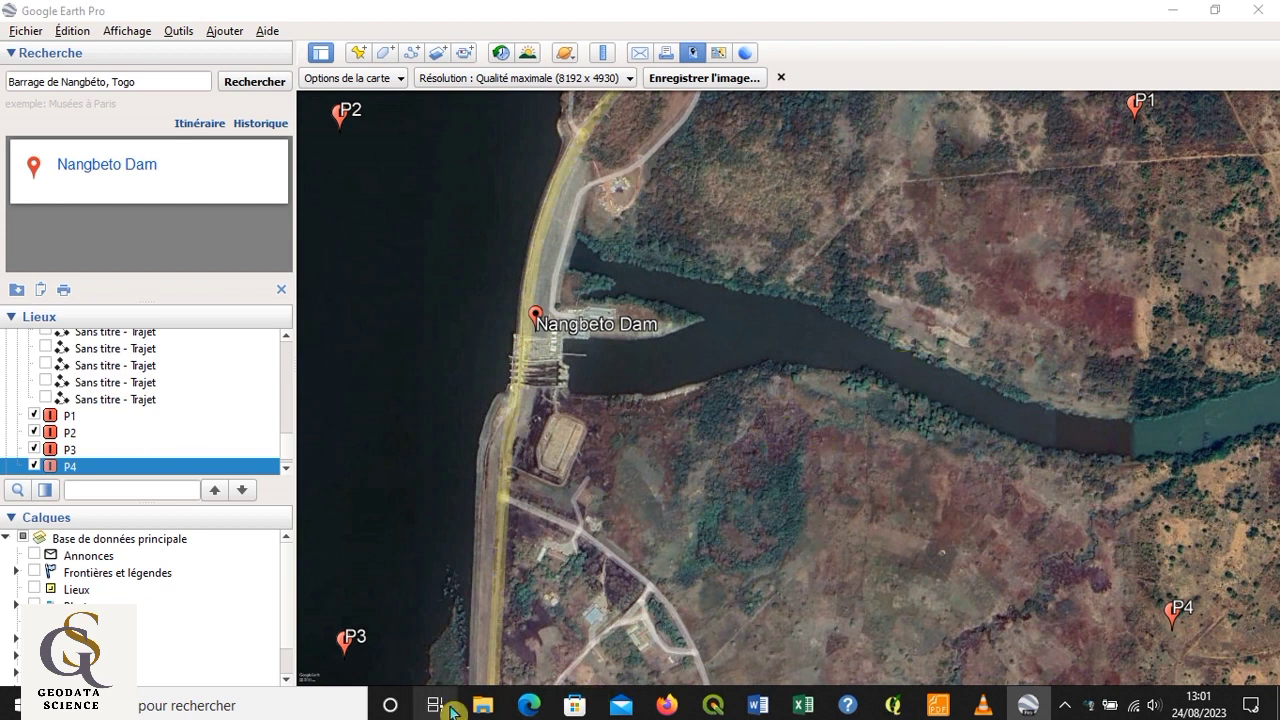
- Switch to File Explorer, view the exported BARRAGE DE NAMGBETO image with its four corner placemarks, and close the viewer
{"action": "mouse_move", "coordinate": [482, 705]}
{"action": "left_click", "coordinate": [535, 643]}
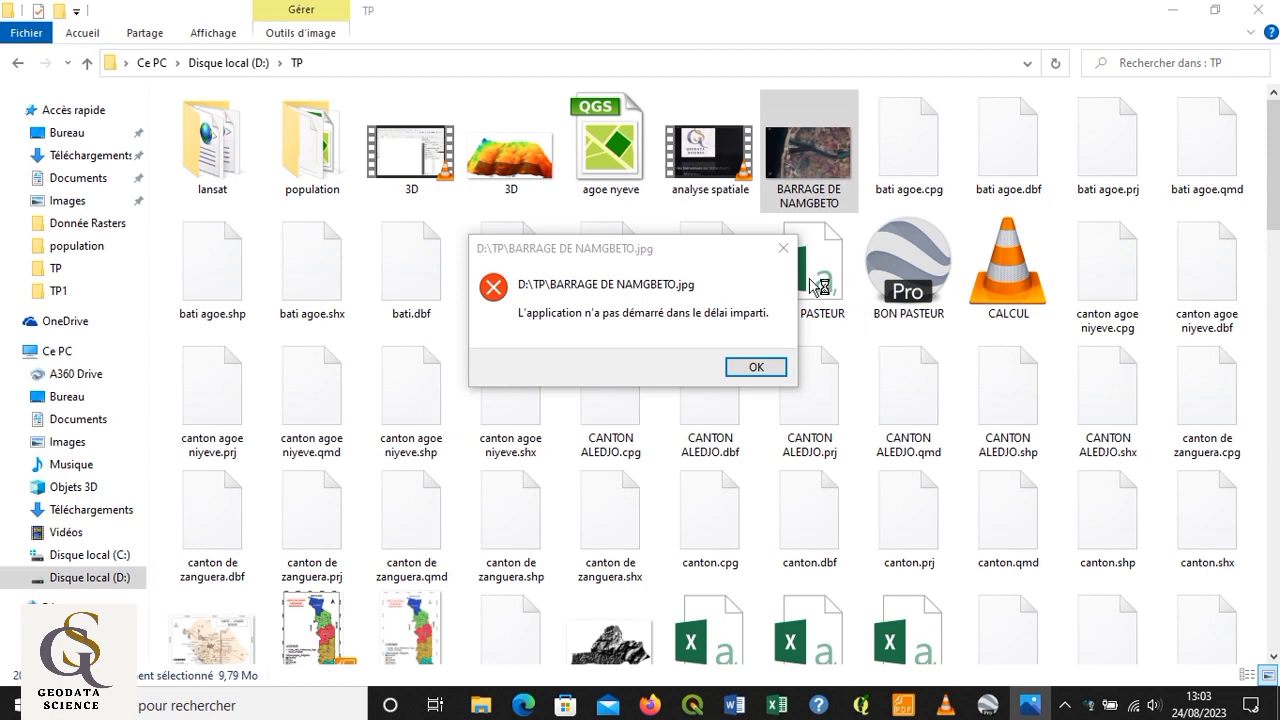
{"action": "left_click", "coordinate": [788, 256]}
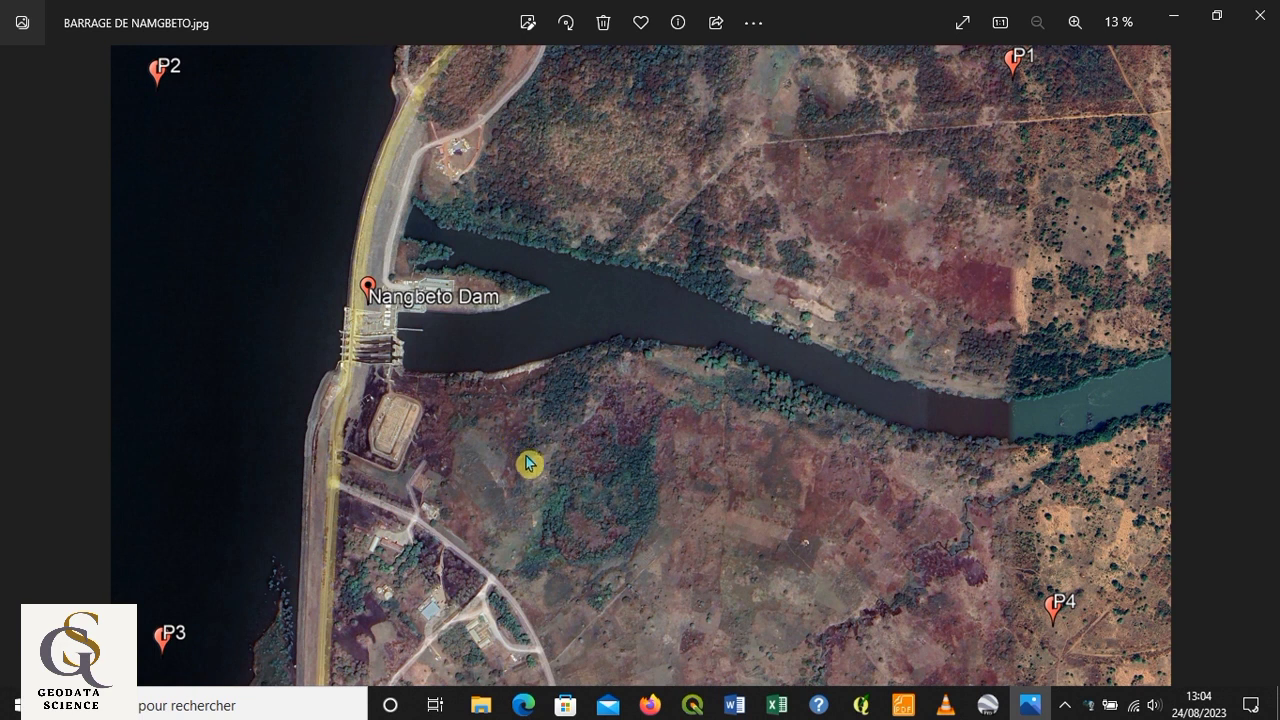
{"action": "left_click", "coordinate": [1256, 24]}
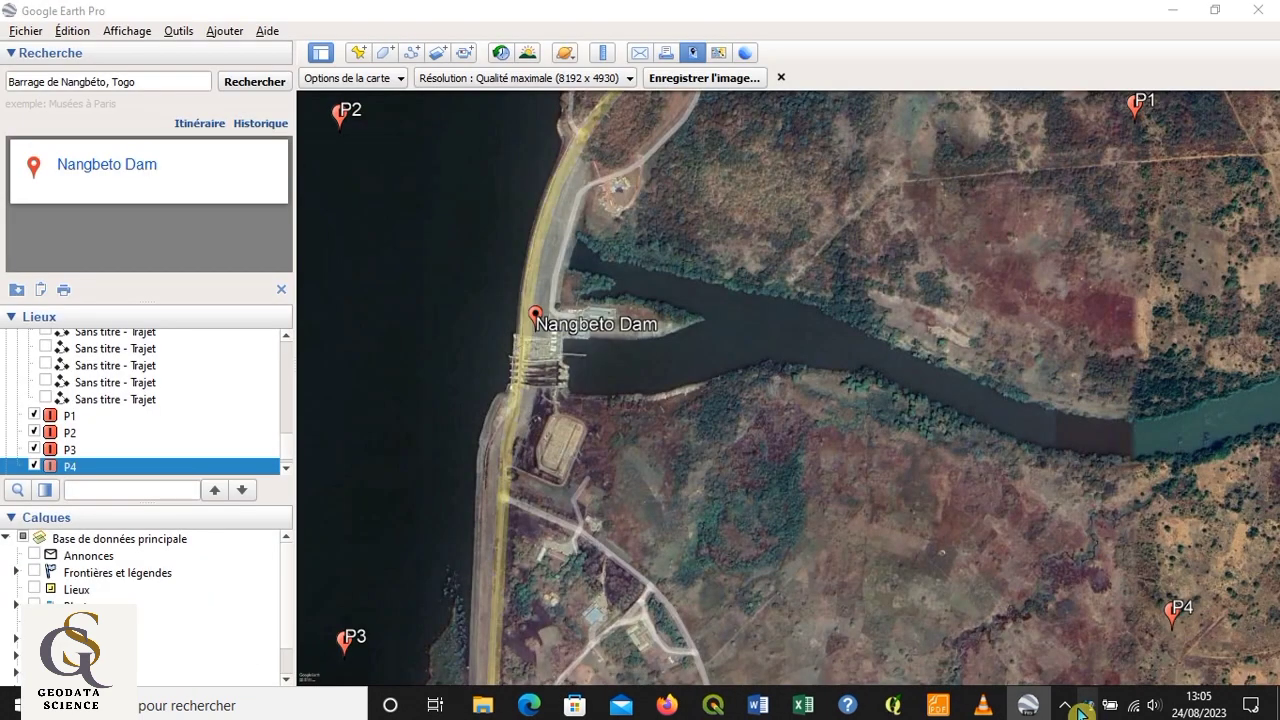